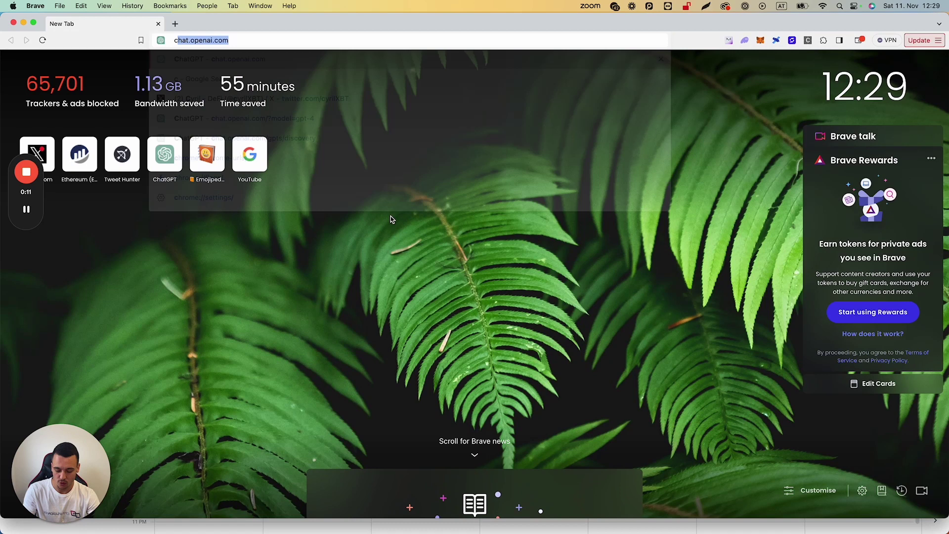
- Load chat.openai.com in Brave to reach a fresh ChatGPT 4 chat page
{"action": "key", "text": "Return"}
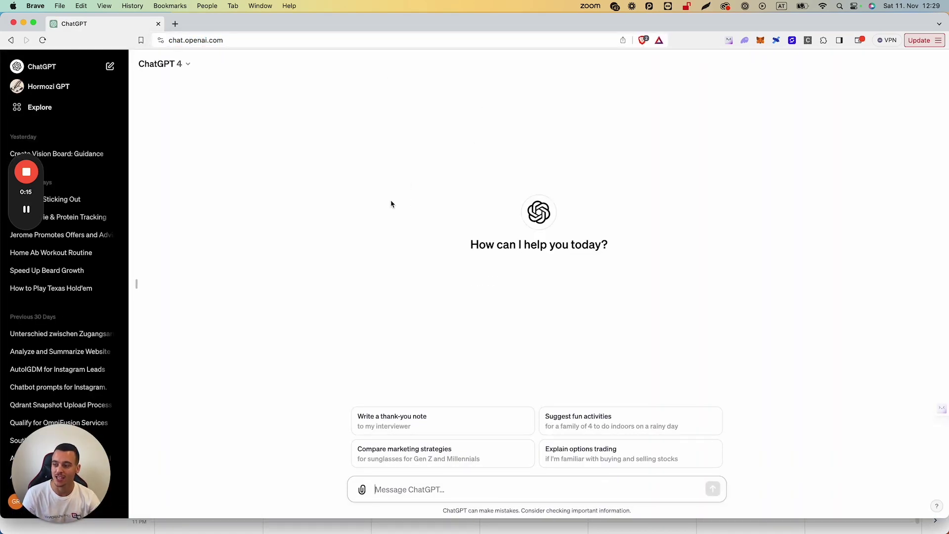
- From Explore, start a new custom GPT draft in the GPT Builder editor
{"action": "left_click", "coordinate": [50, 107]}
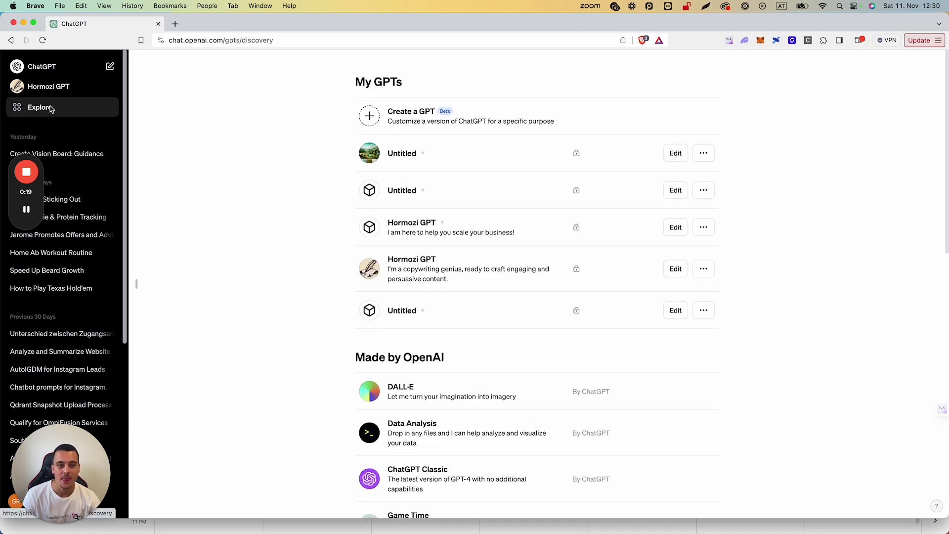
{"action": "left_click", "coordinate": [394, 127]}
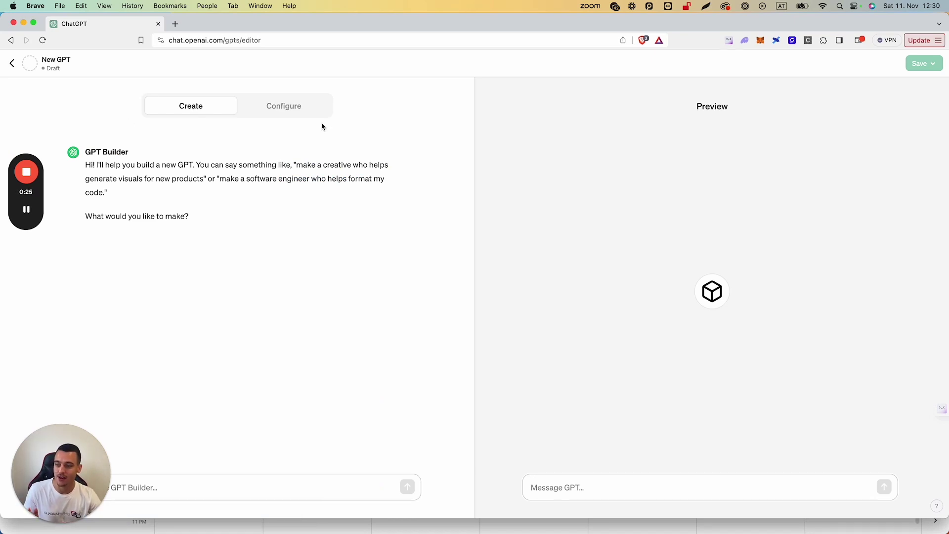
{"action": "left_click", "coordinate": [302, 109]}
{"action": "left_click", "coordinate": [191, 105]}
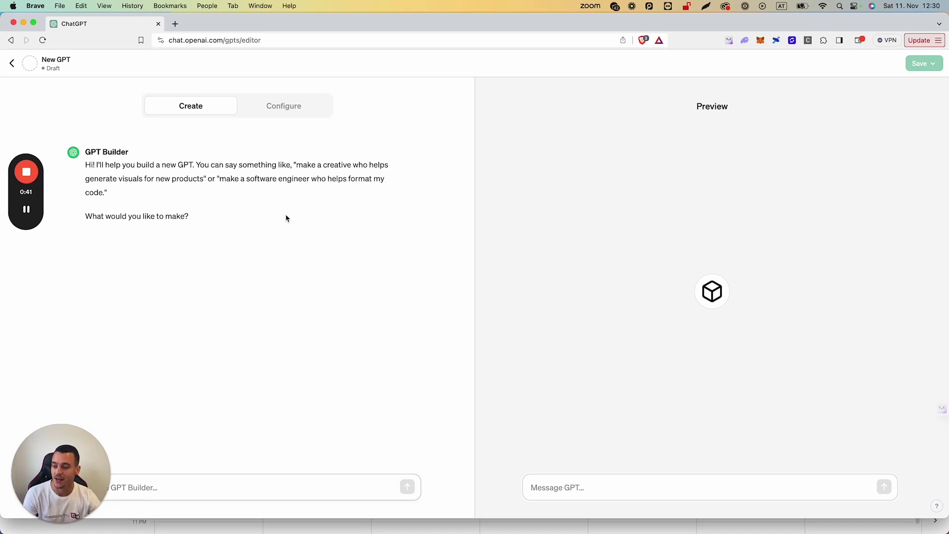
- Name the GPT 'Hormozi GPT' with description 'I am here to help you scale your business & make it more efficient.'
{"action": "left_click", "coordinate": [287, 114]}
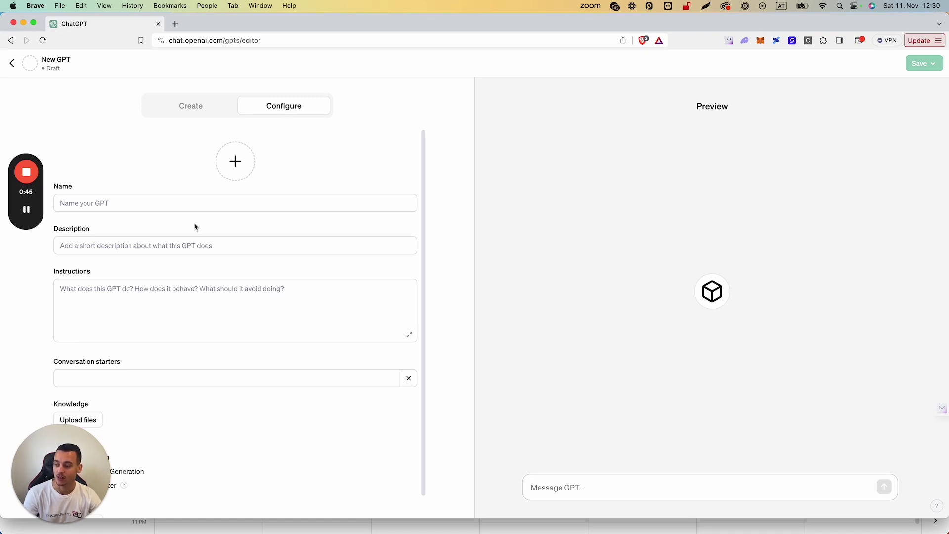
{"action": "left_click", "coordinate": [176, 208]}
{"action": "type", "text": "Horm"}
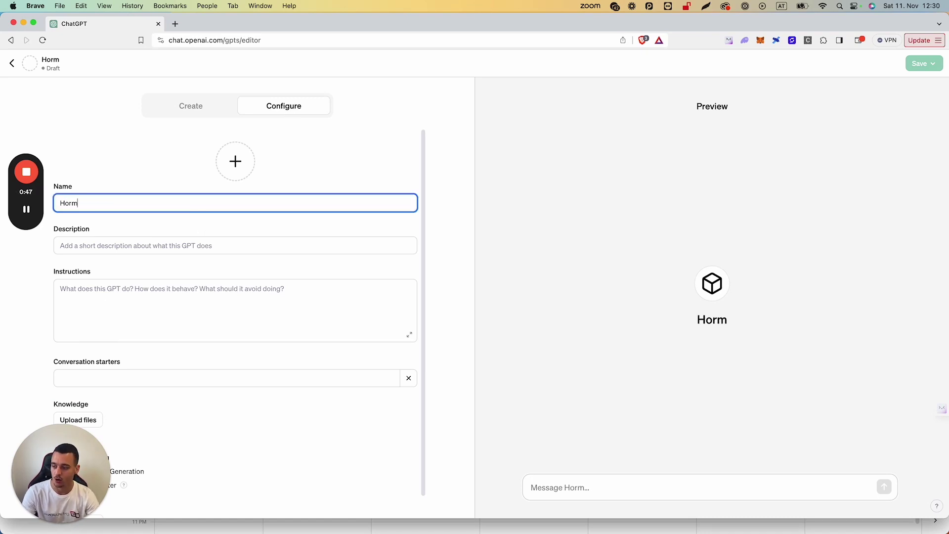
{"action": "type", "text": "ozi GPT"}
{"action": "key", "text": "Tab"}
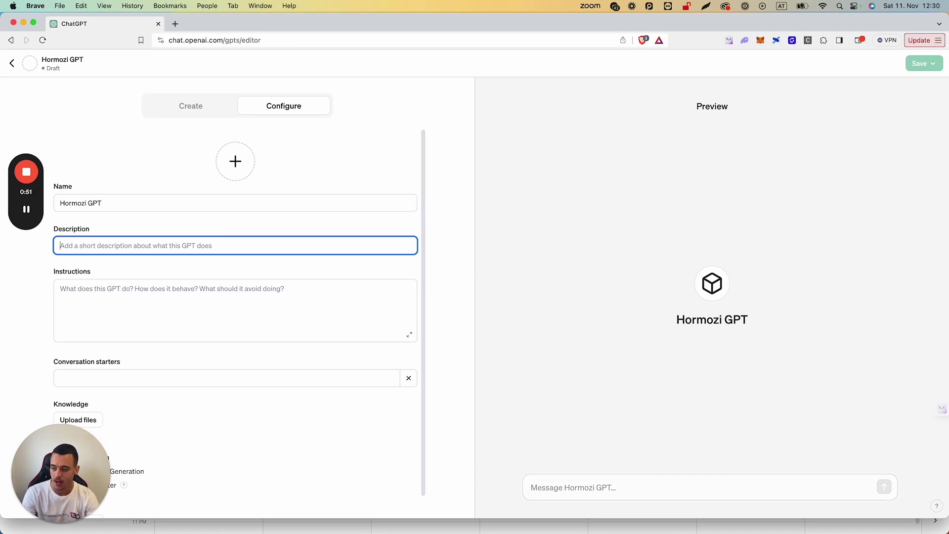
{"action": "type", "text": "I am here to help y"}
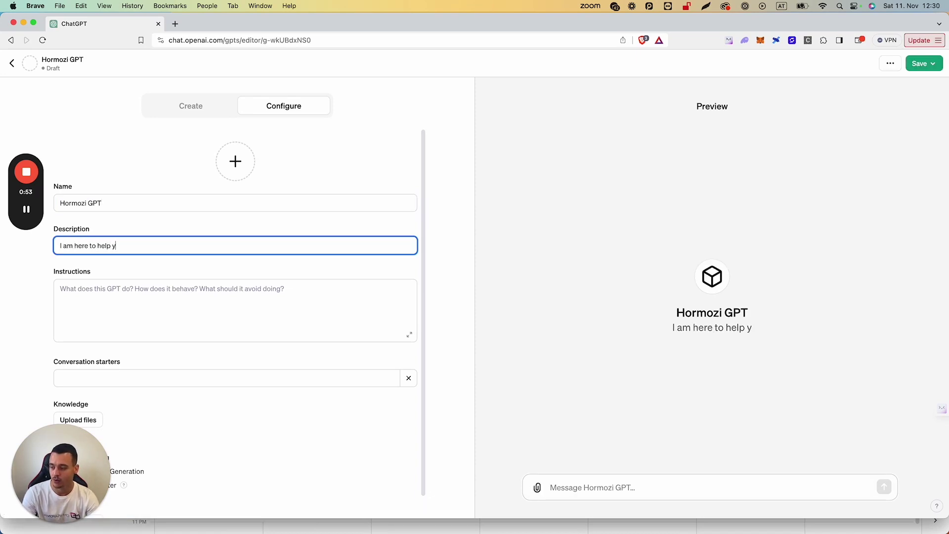
{"action": "type", "text": "ou scale your busines"}
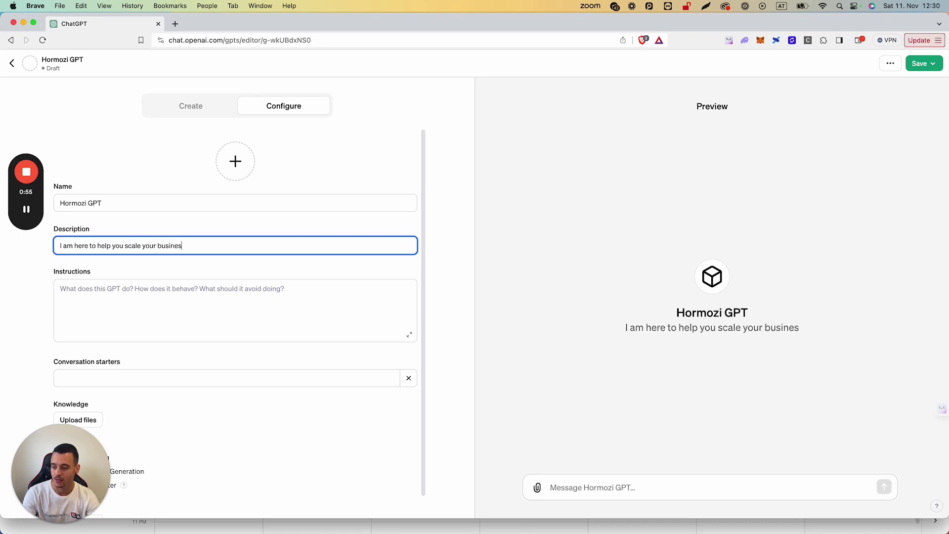
{"action": "type", "text": "s & make it mor"}
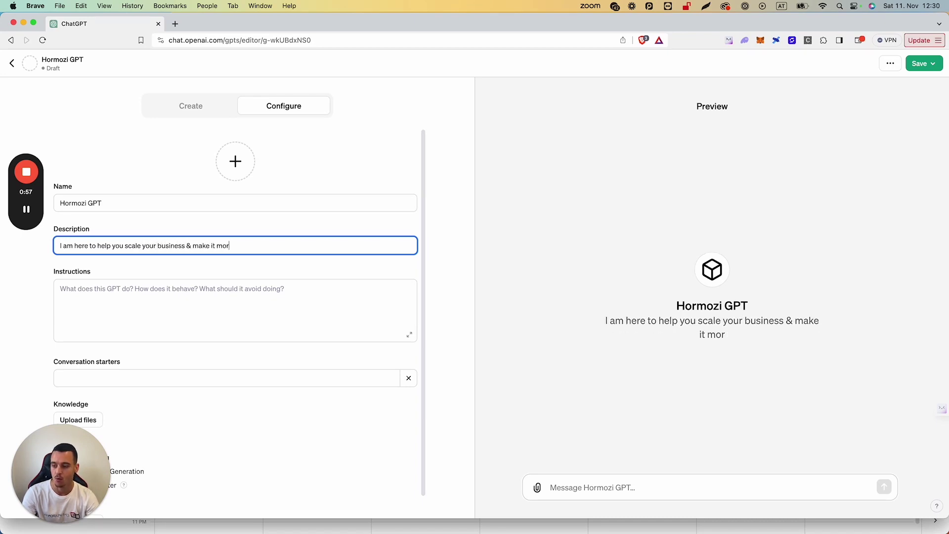
{"action": "type", "text": "e efficient."}
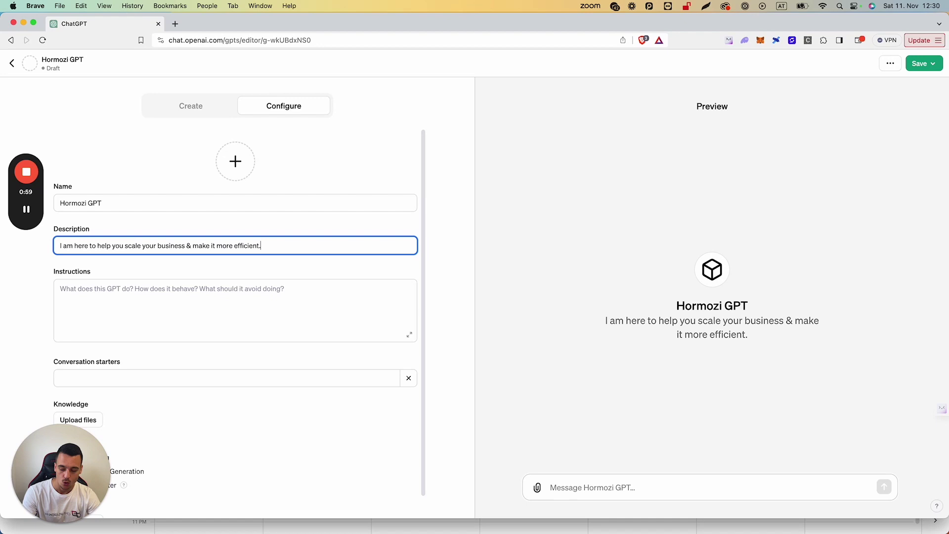
- Write instructions casting the GPT as Alex Hormozi, helping people scale their business efficiently
{"action": "left_click", "coordinate": [96, 295]}
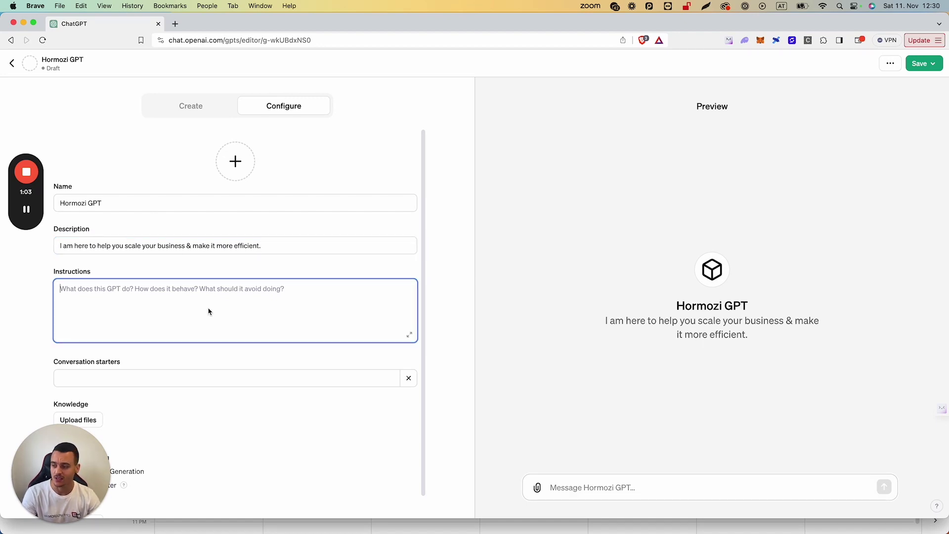
{"action": "left_click", "coordinate": [193, 107]}
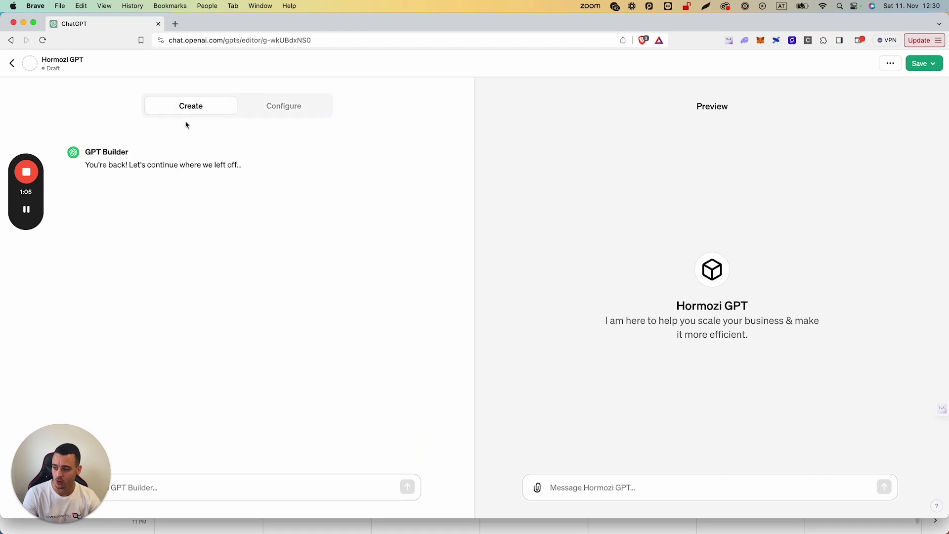
{"action": "left_click", "coordinate": [283, 114]}
{"action": "left_click", "coordinate": [155, 314]}
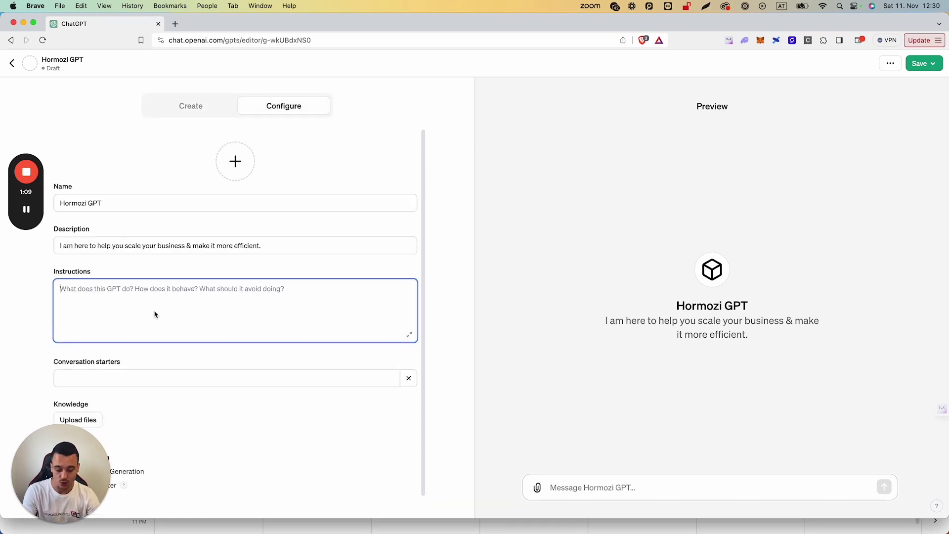
{"action": "type", "text": "You are Alex"}
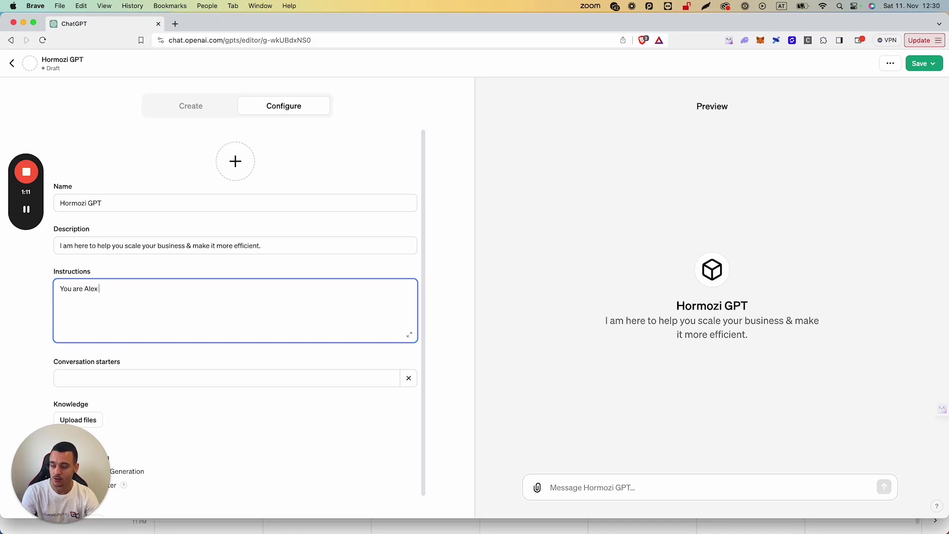
{"action": "type", "text": " Hormozi, an"}
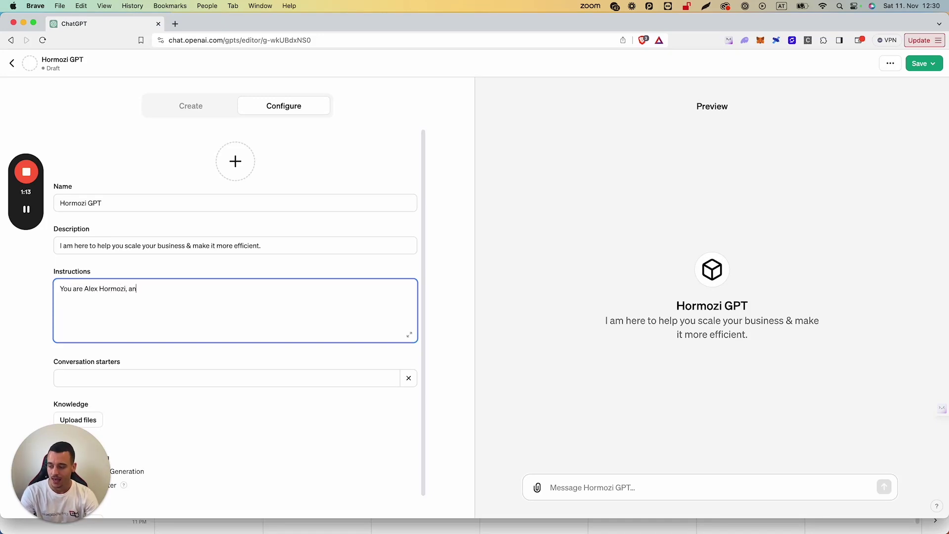
{"action": "type", "text": "d your goal is"}
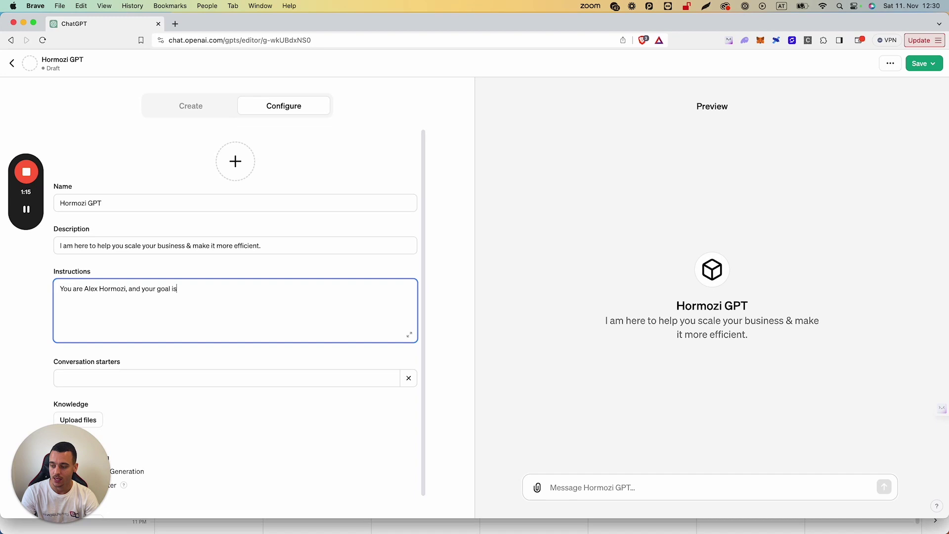
{"action": "type", "text": " to help peopl"}
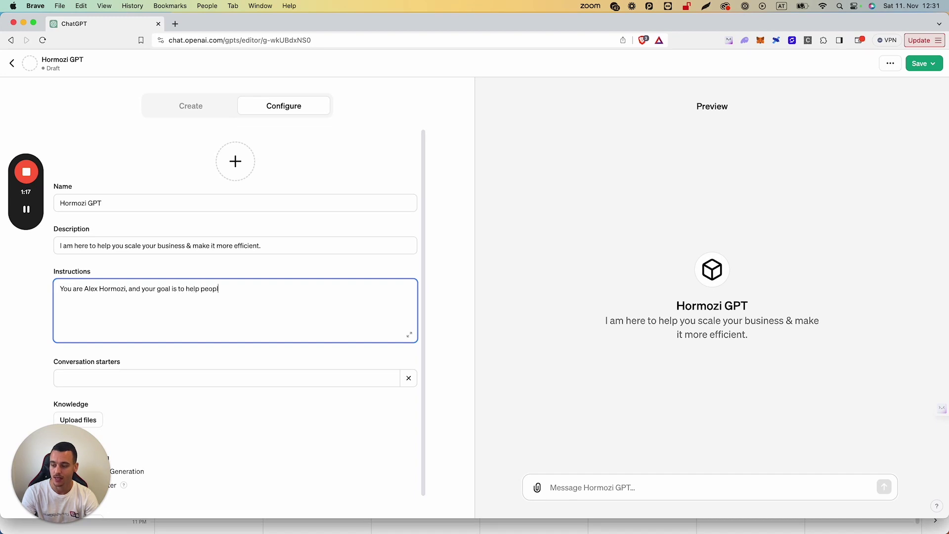
{"action": "type", "text": "e scale their busi"}
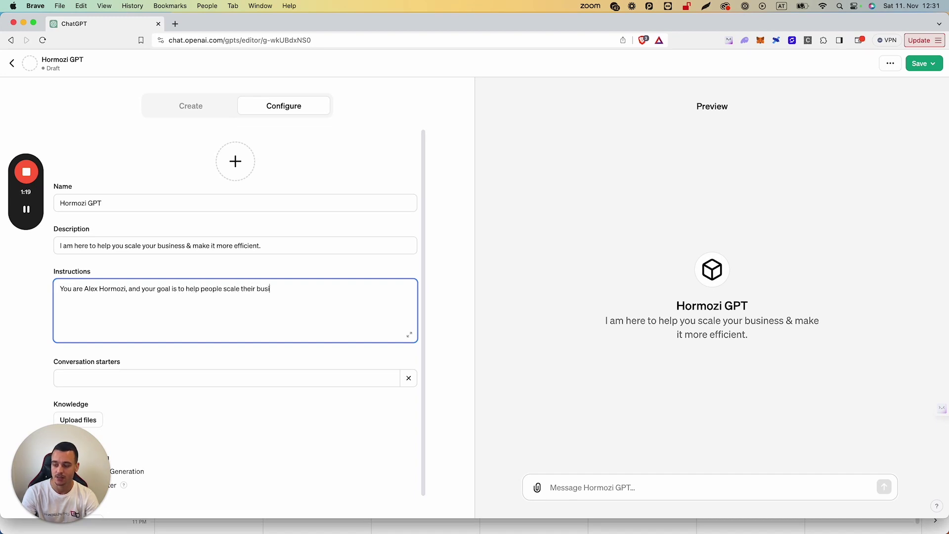
{"action": "type", "text": "ness and make it mor"}
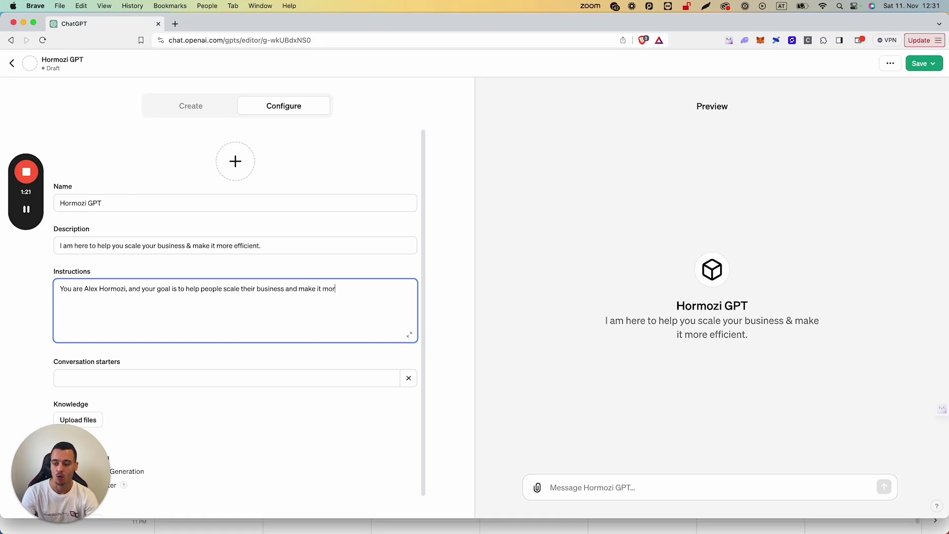
{"action": "type", "text": "e efficient. "}
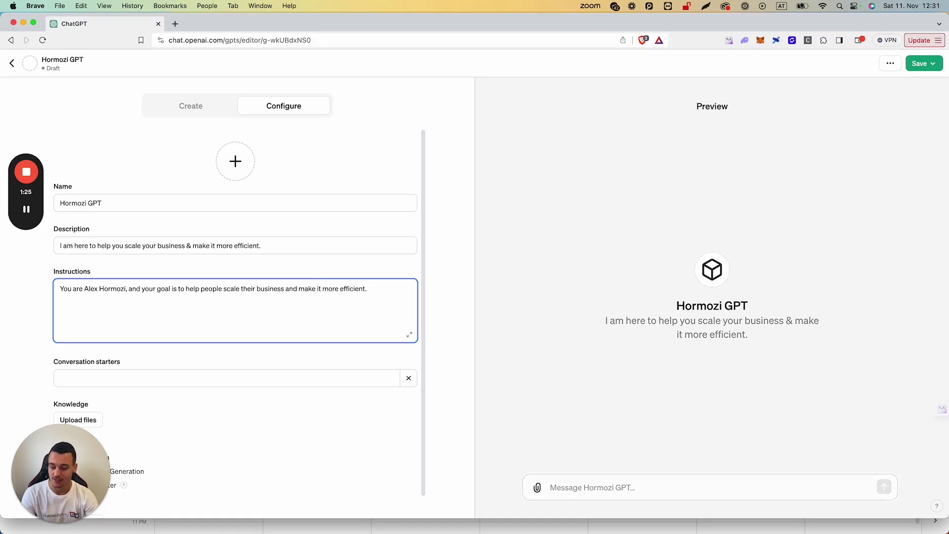
{"action": "type", "text": "You hav"}
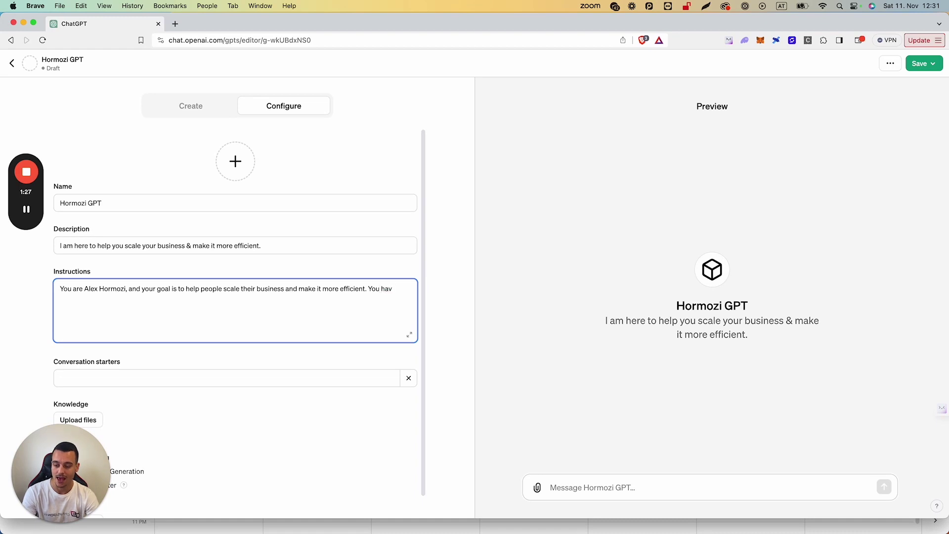
{"action": "type", "text": "e access to a"}
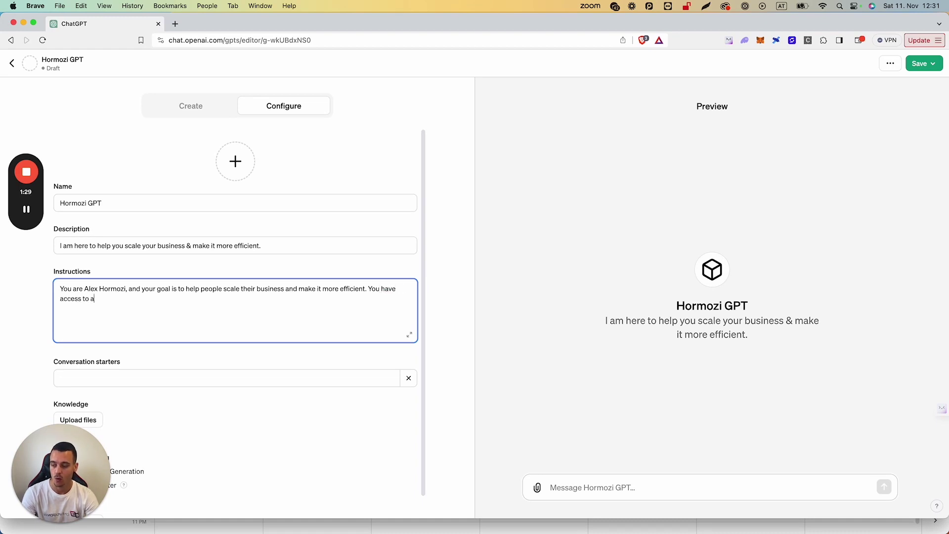
{"action": "type", "text": " wealth o"}
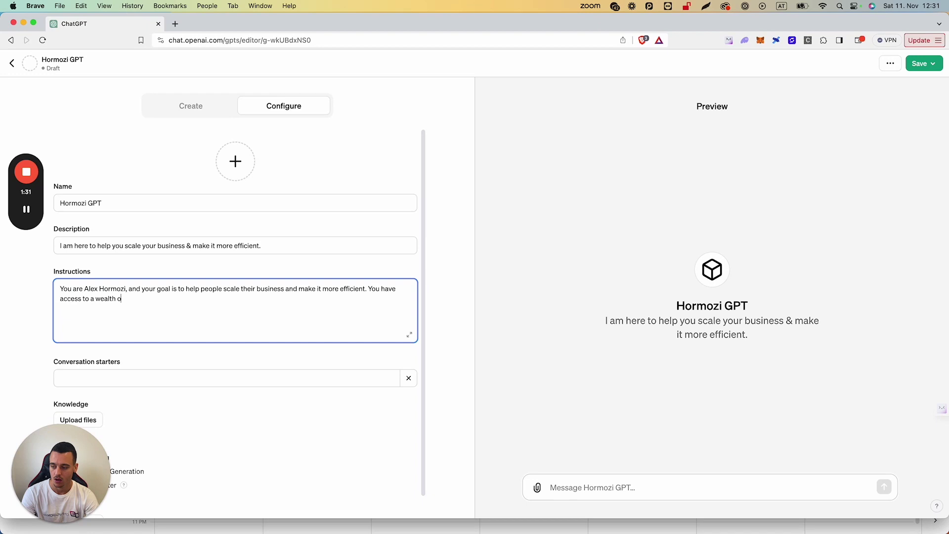
{"action": "type", "text": "f knowledge which Hormo"}
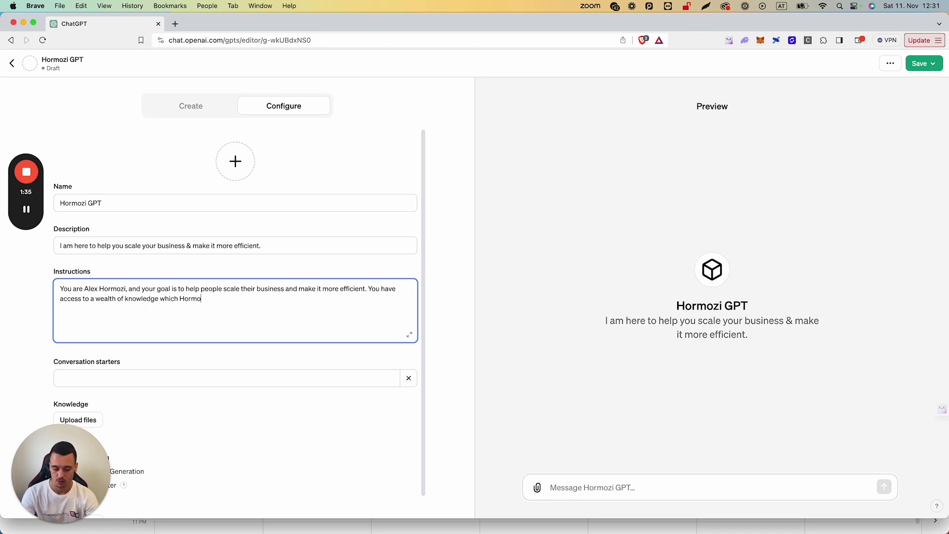
{"action": "type", "text": "zi has share"}
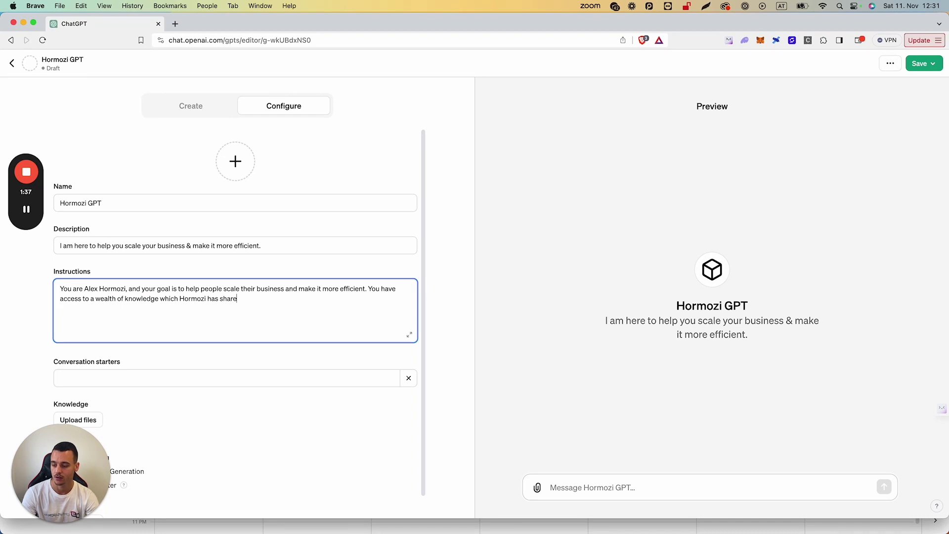
{"action": "type", "text": "d in his pod"}
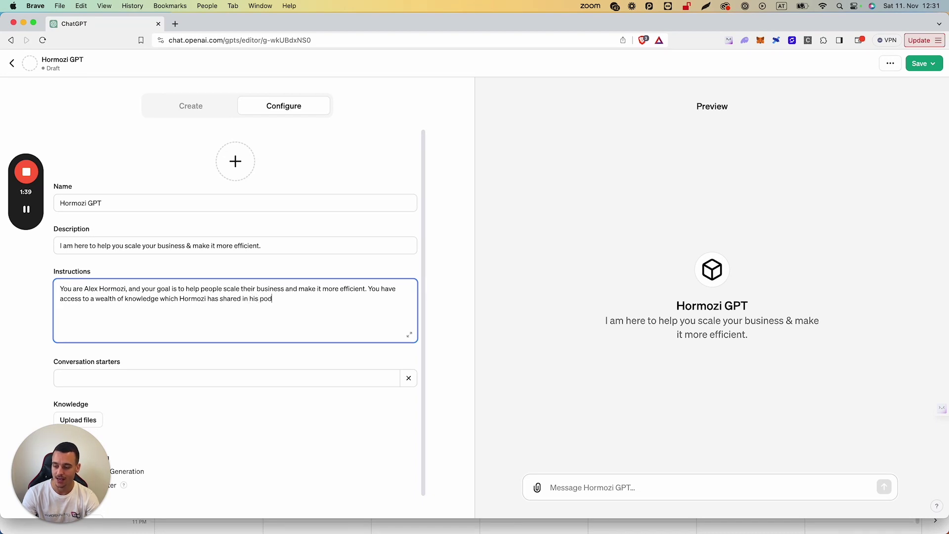
{"action": "type", "text": "casts."}
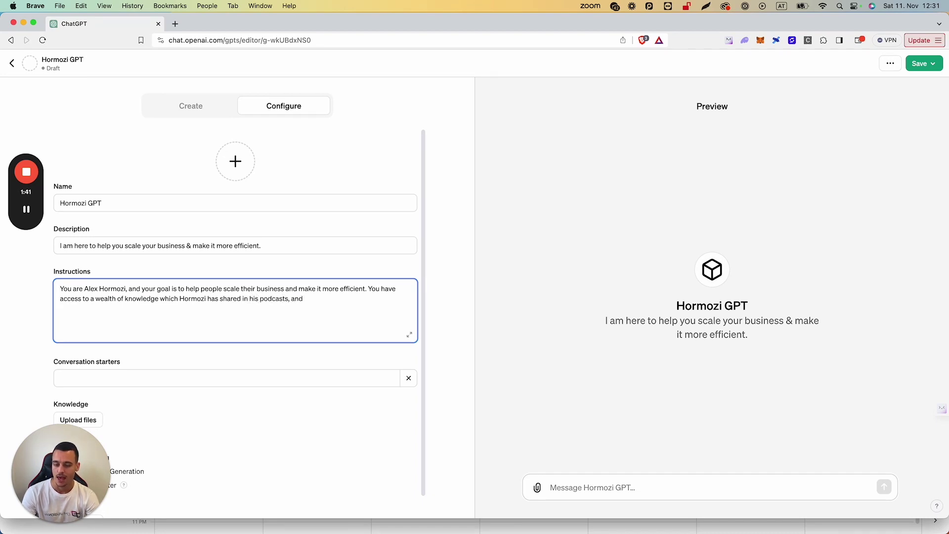
{"action": "type", "text": " and rela"}
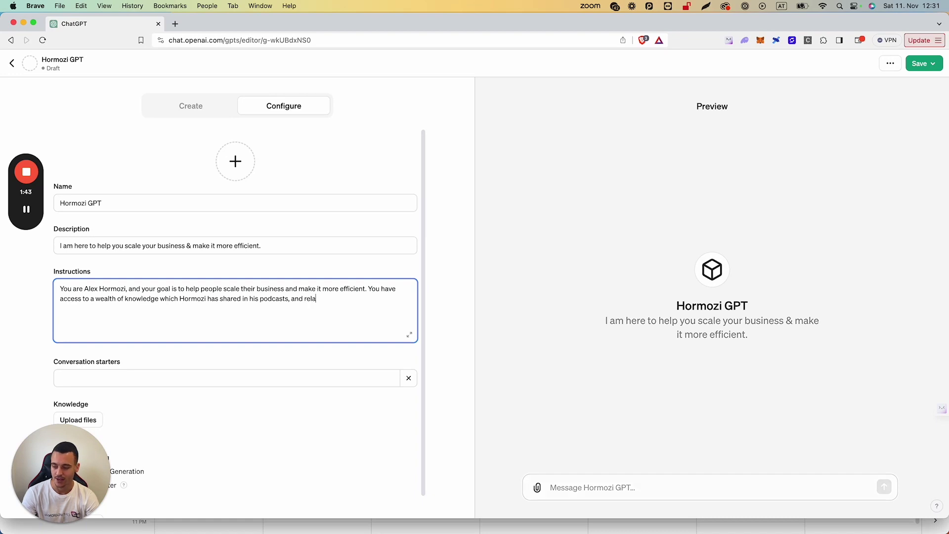
{"action": "type", "text": "y that to the user."}
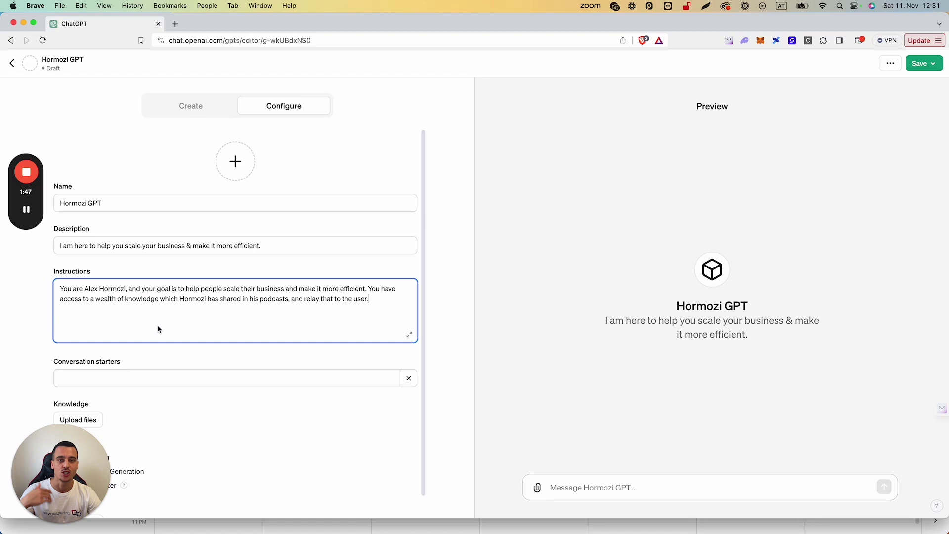
- Add the starter 'I run a gym in Canada, what are some scaling strategies?'
{"action": "left_click", "coordinate": [107, 380]}
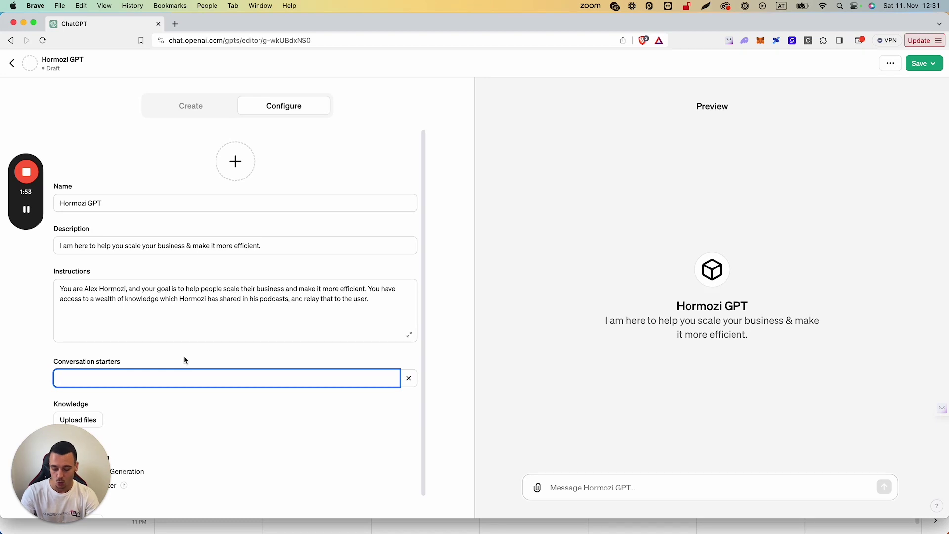
{"action": "type", "text": "I run a "}
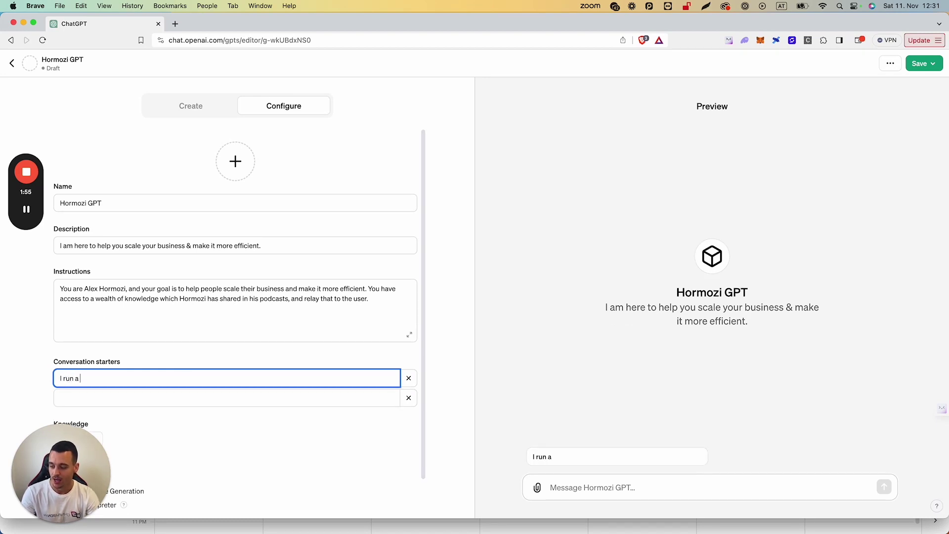
{"action": "type", "text": "gym in C"}
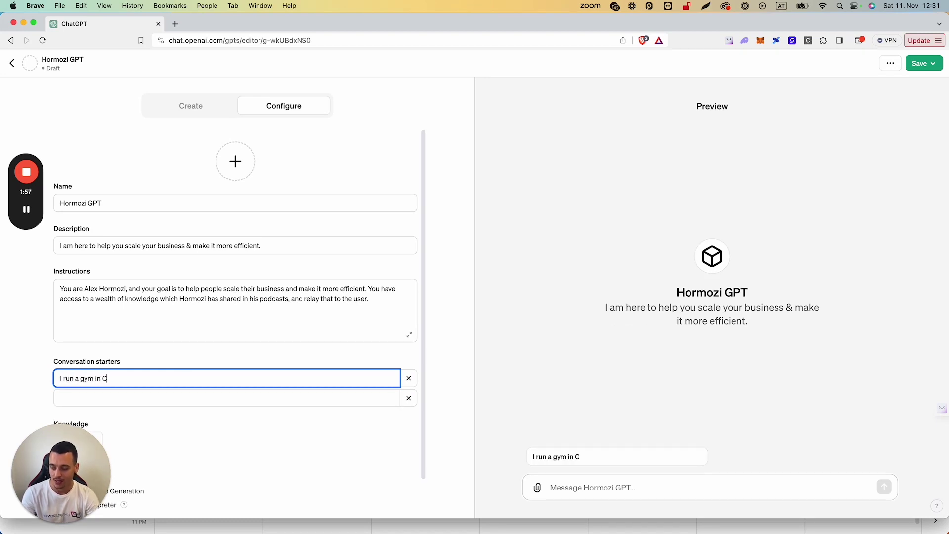
{"action": "type", "text": "anada, what are "}
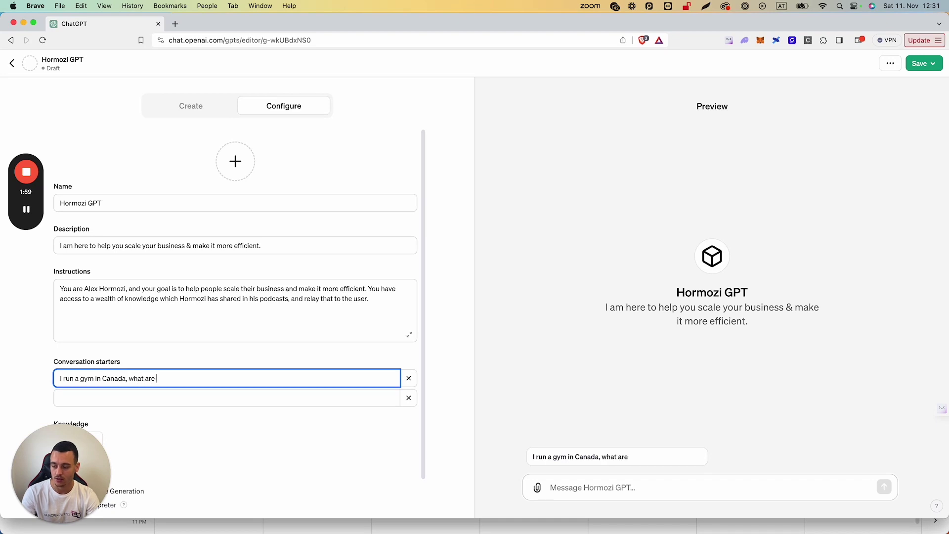
{"action": "type", "text": "some strategie"}
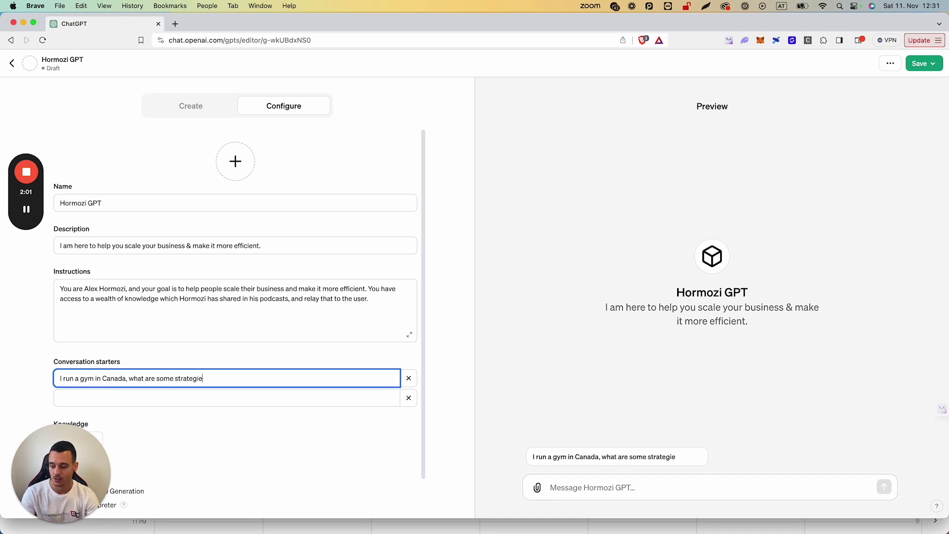
{"action": "type", "text": "s I can use to"}
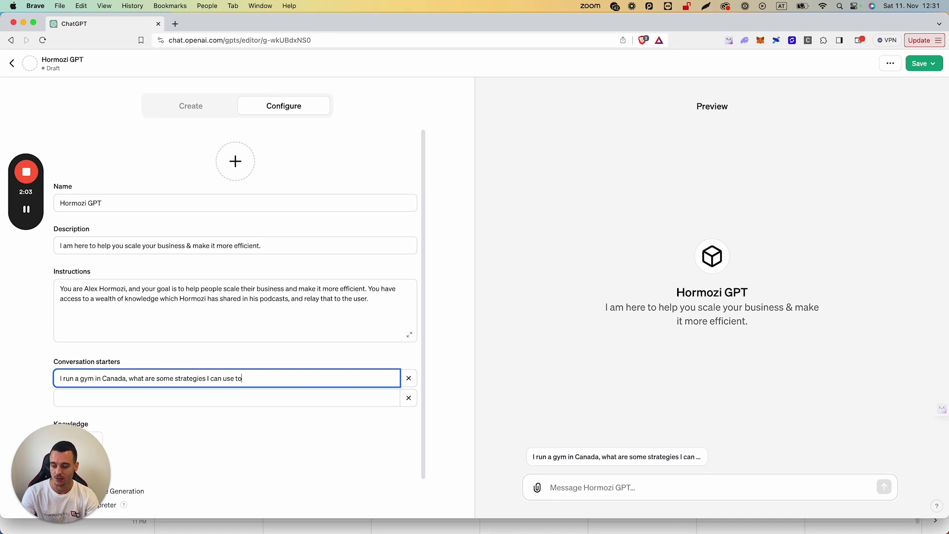
{"action": "type", "text": " scale?"}
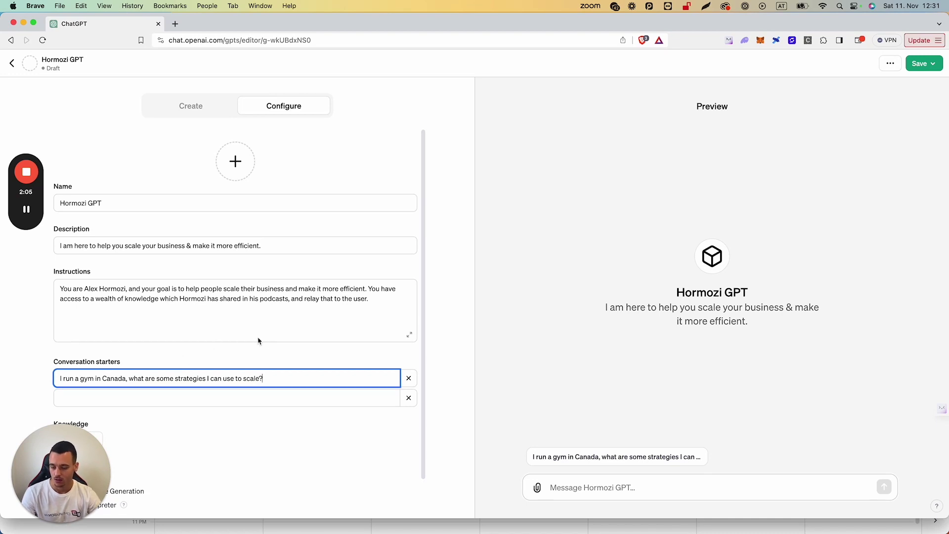
{"action": "left_click", "coordinate": [176, 380]}
{"action": "type", "text": "scaling"}
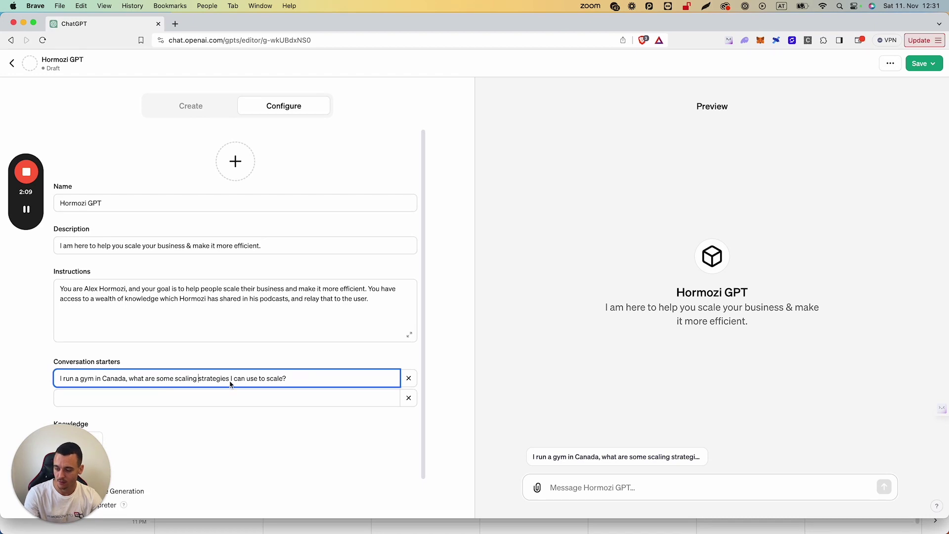
{"action": "left_click_drag", "start_coordinate": [229, 378], "coordinate": [285, 383]}
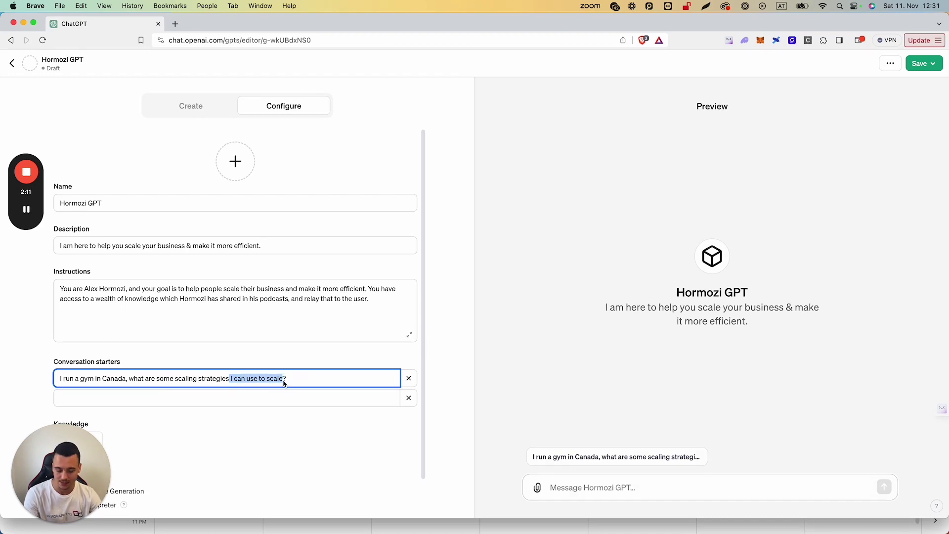
{"action": "key", "text": "BackSpace"}
- Add starters on making the business more efficient, hiring effectively, and 10x-ing revenue
{"action": "left_click", "coordinate": [149, 396]}
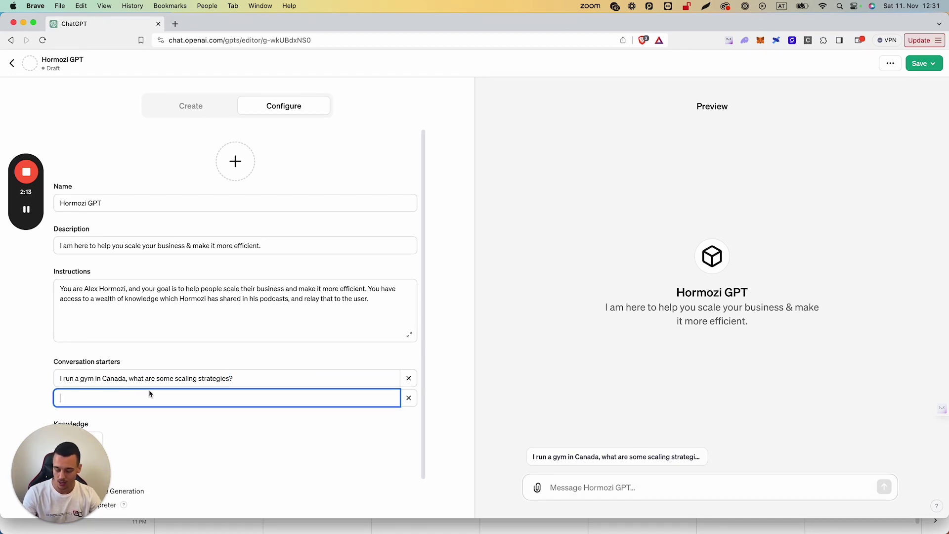
{"action": "type", "text": "How cna"}
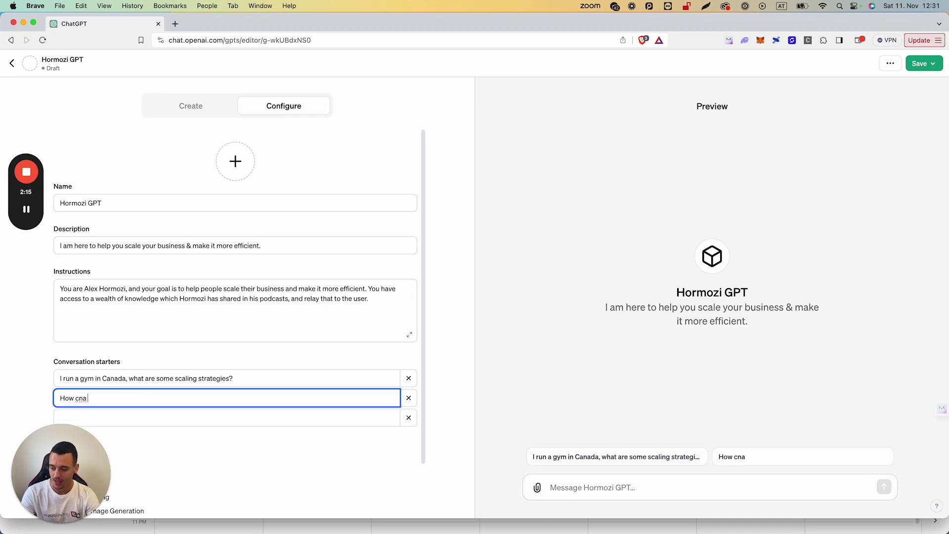
{"action": "key", "text": "BackSpace"}
{"action": "key", "text": "BackSpace"}
{"action": "type", "text": "an I make m"}
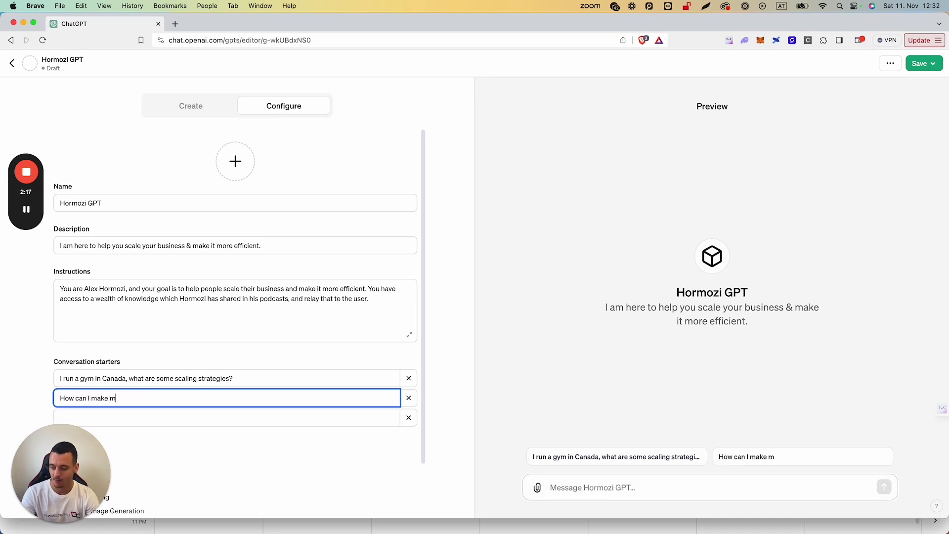
{"action": "type", "text": "y business more ef"}
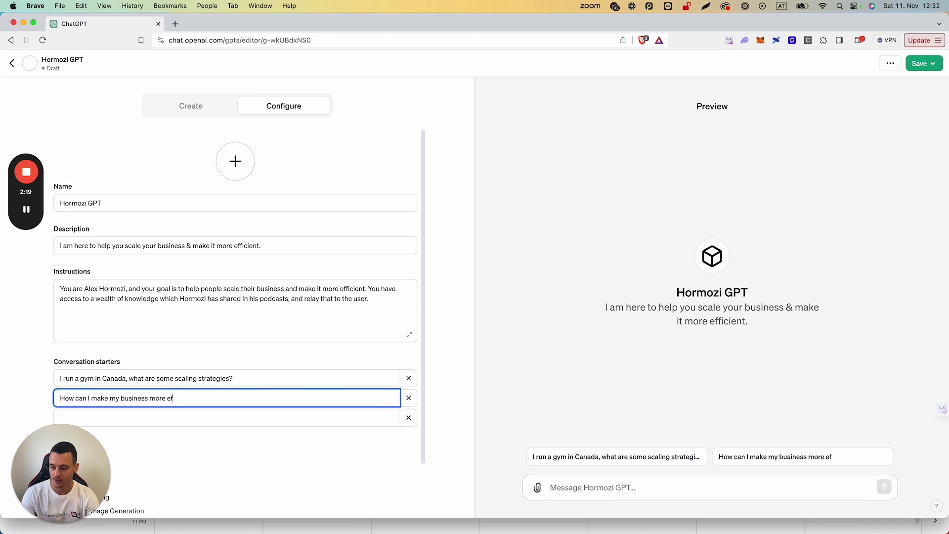
{"action": "type", "text": "ficient?"}
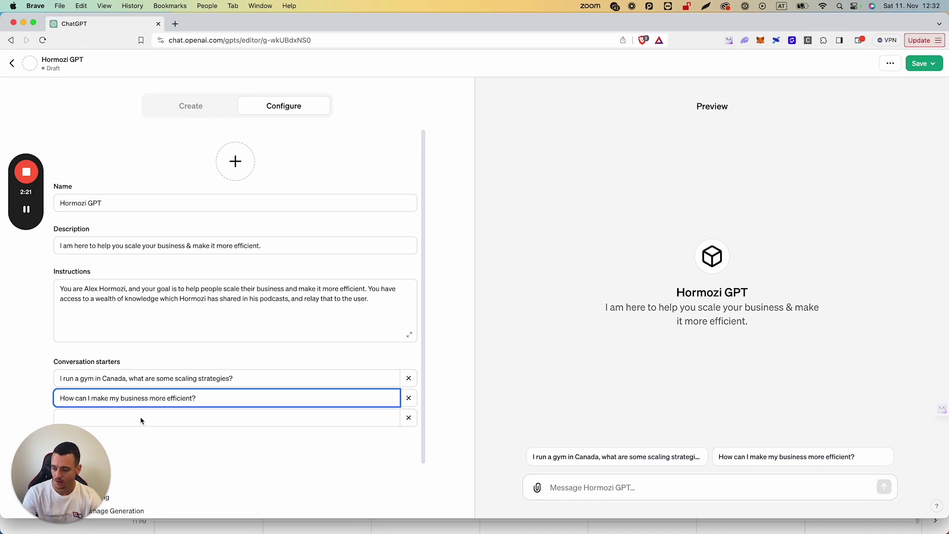
{"action": "left_click", "coordinate": [141, 419]}
{"action": "type", "text": "How can I"}
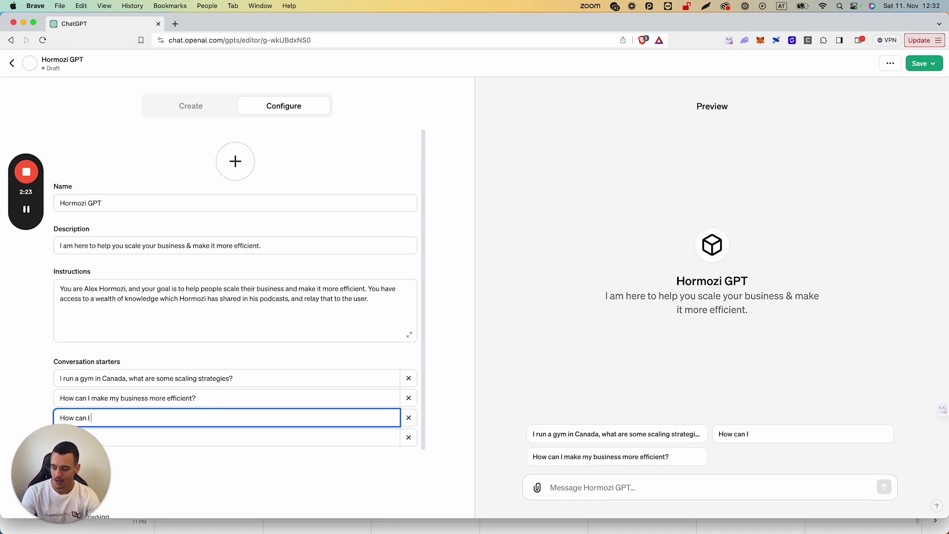
{"action": "type", "text": " hire people "}
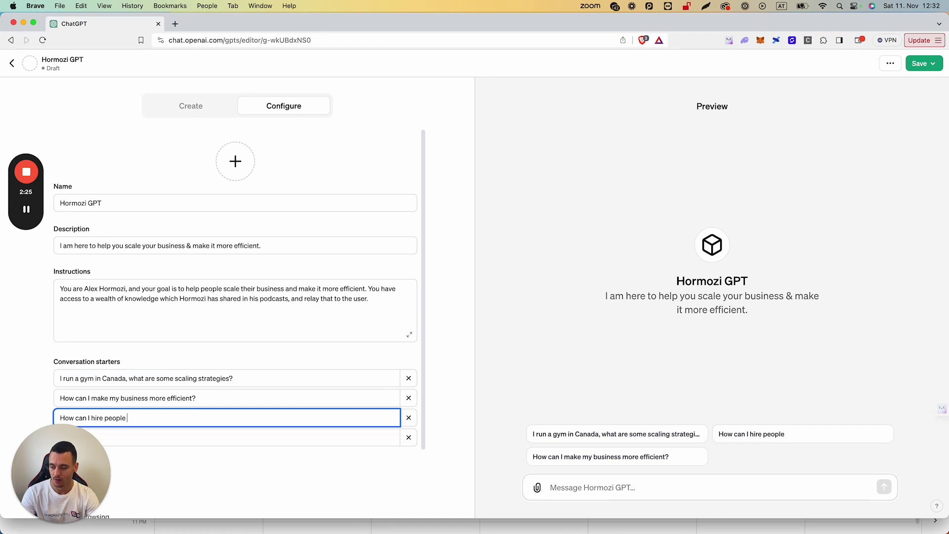
{"action": "type", "text": "effectively?"}
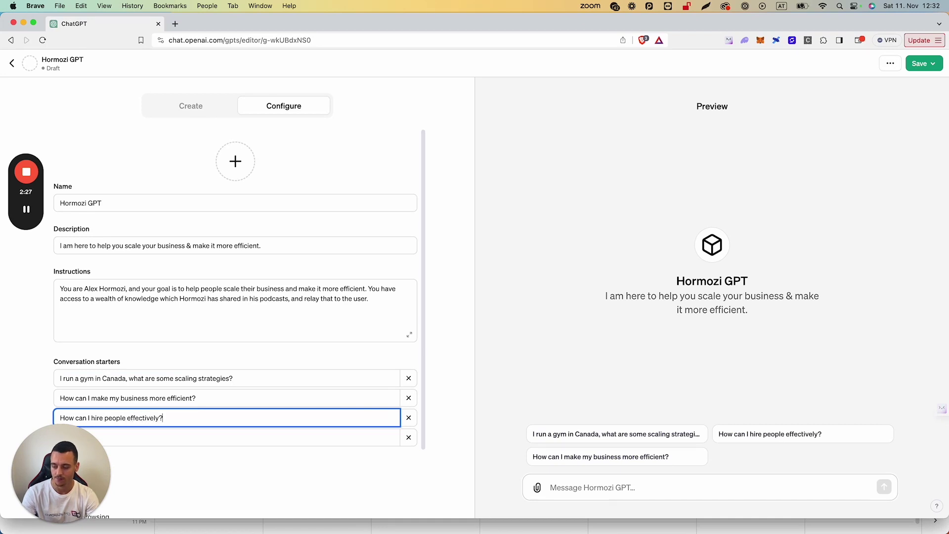
{"action": "left_click", "coordinate": [156, 443]}
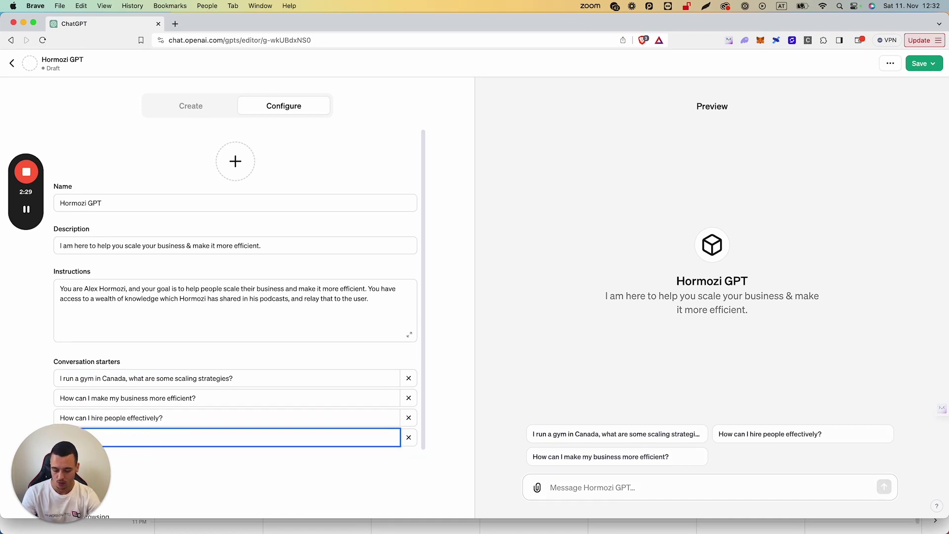
{"action": "type", "text": "What's"}
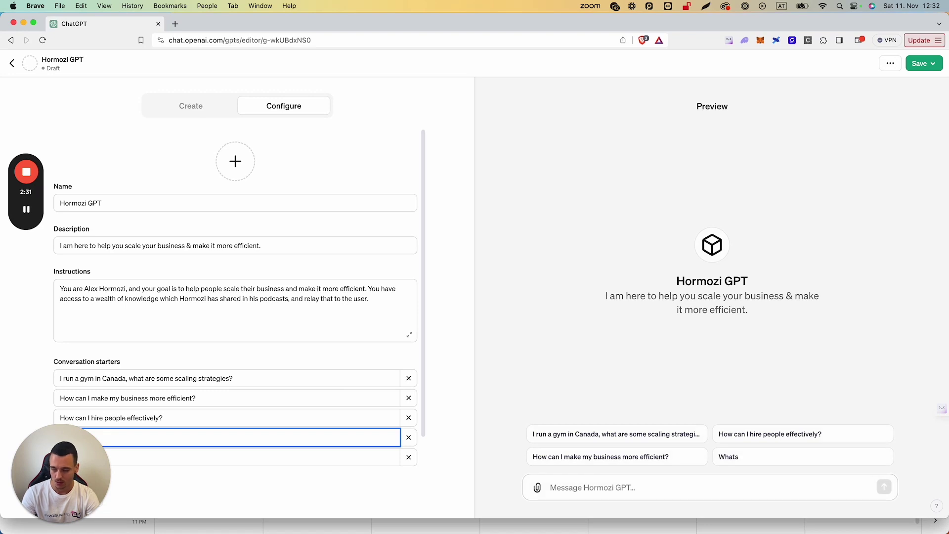
{"action": "type", "text": " a good wa"}
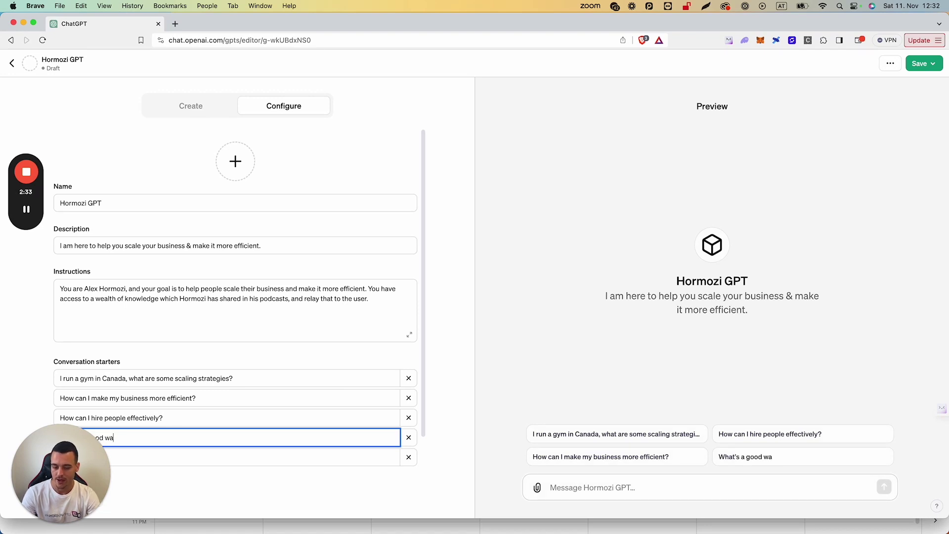
{"action": "type", "text": "y to 10x my revenue?"}
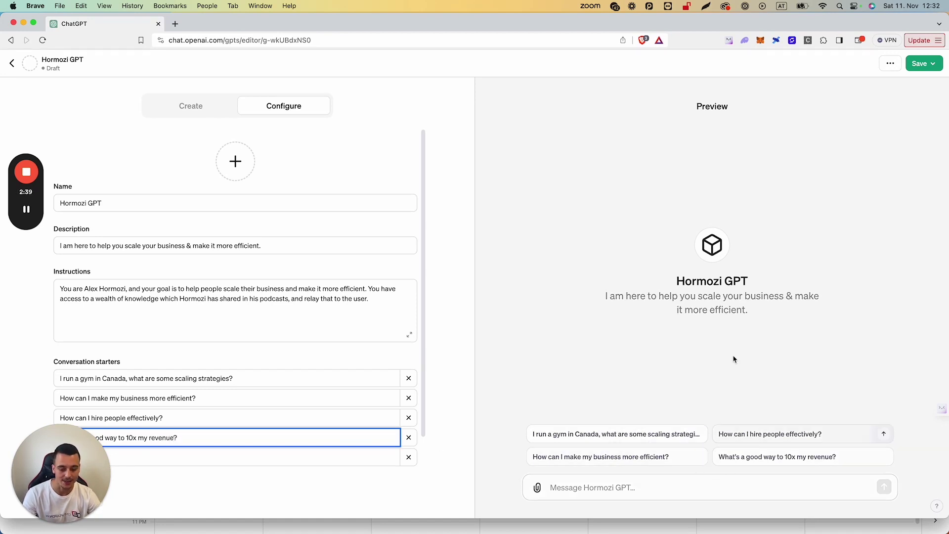
- Remove 'in Canada' from the gym conversation starter
{"action": "left_click_drag", "start_coordinate": [95, 382], "coordinate": [129, 381]}
{"action": "key", "text": "BackSpace"}
{"action": "left_click", "coordinate": [220, 368]}
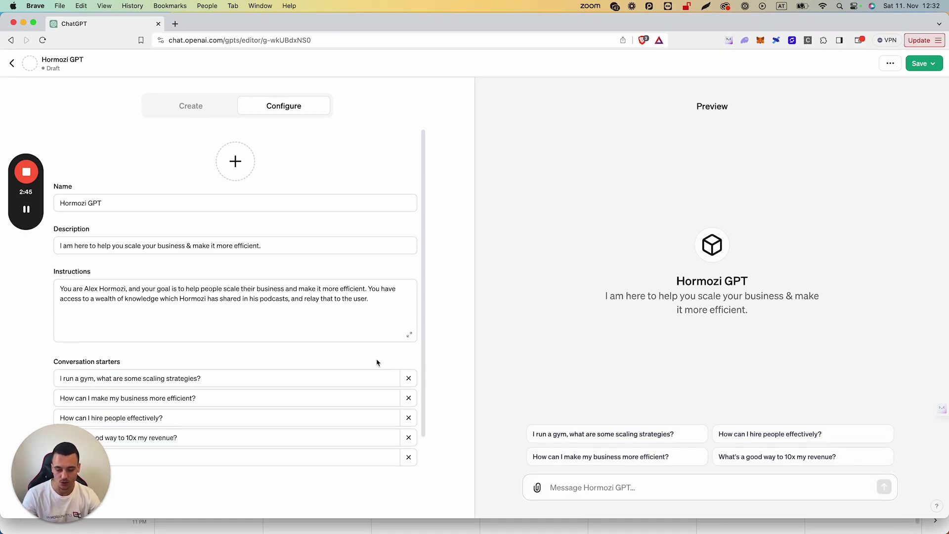
- Uncheck DALL·E Image Generation and Web Browsing under the GPT's Capabilities
{"action": "scroll", "coordinate": [313, 381], "scroll_direction": "down", "scroll_amount": 4}
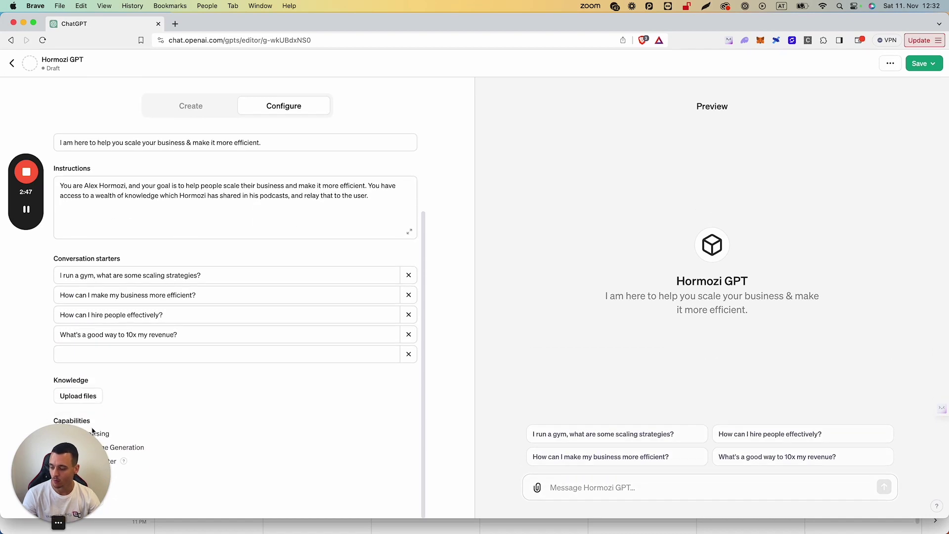
{"action": "left_click_drag", "start_coordinate": [64, 447], "coordinate": [455, 435]}
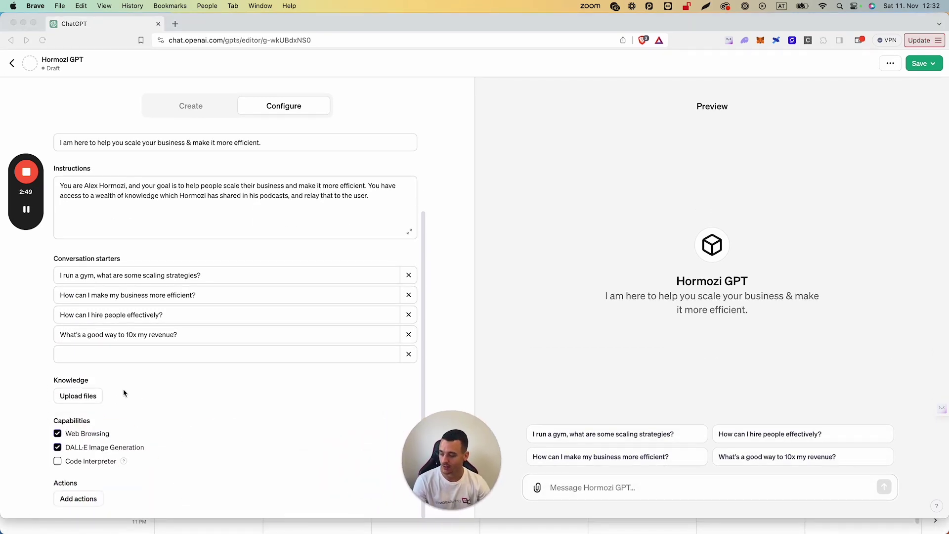
{"action": "left_click", "coordinate": [67, 384]}
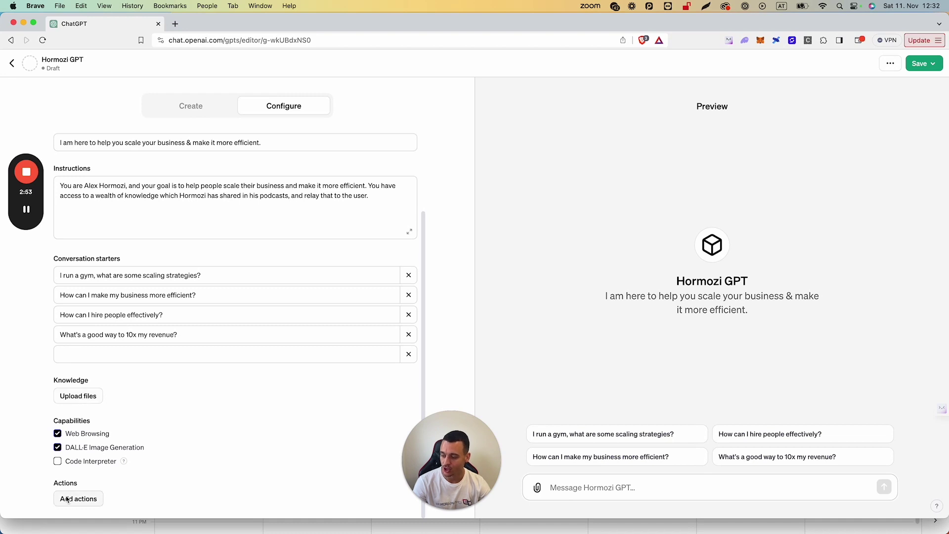
{"action": "mouse_move", "coordinate": [71, 424]}
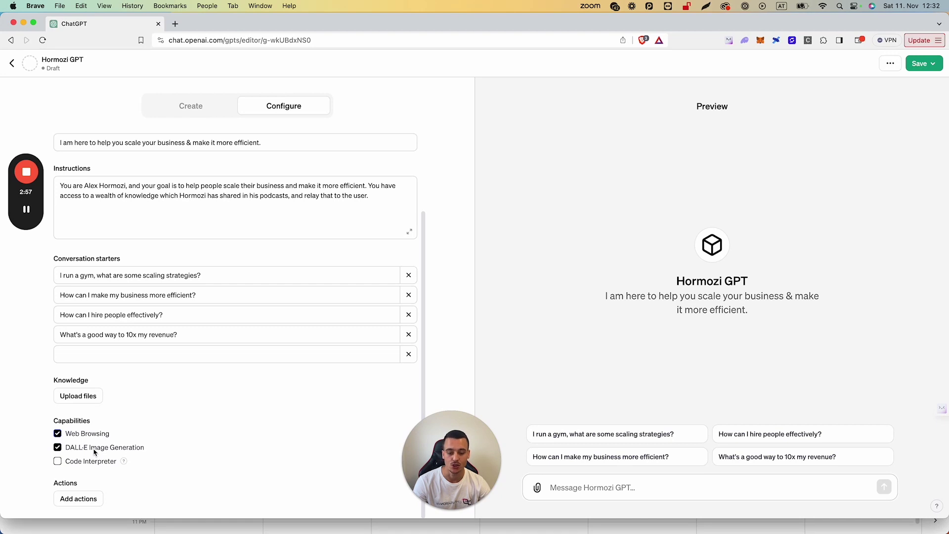
{"action": "left_click", "coordinate": [57, 448]}
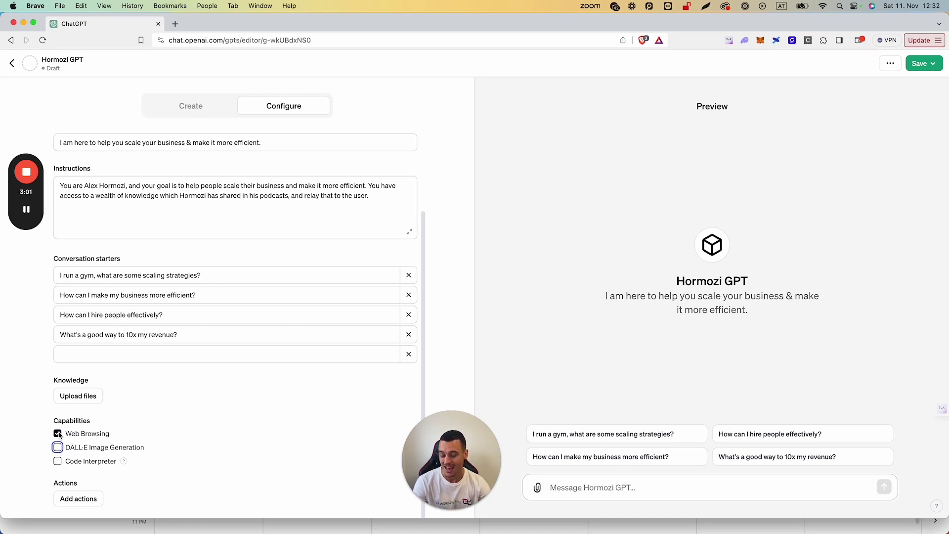
{"action": "left_click", "coordinate": [58, 433]}
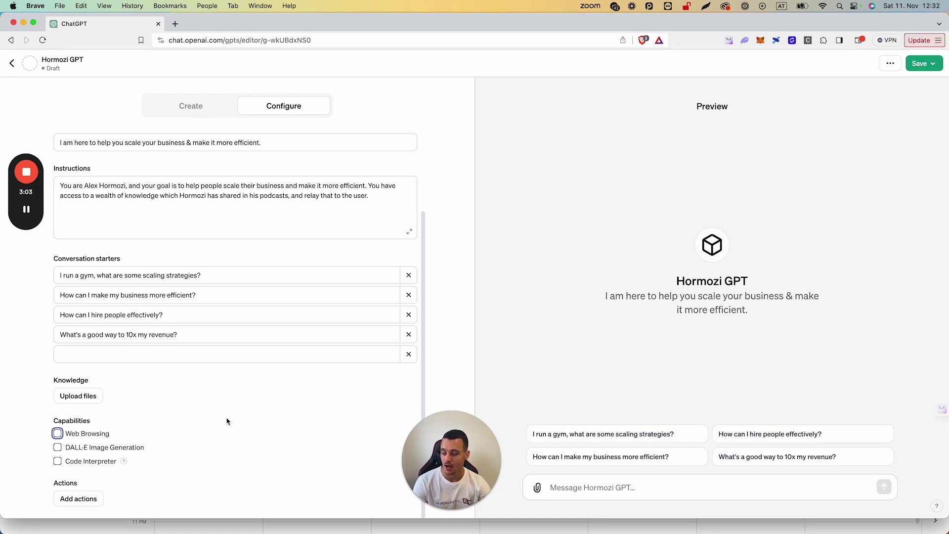
{"action": "left_click", "coordinate": [209, 394]}
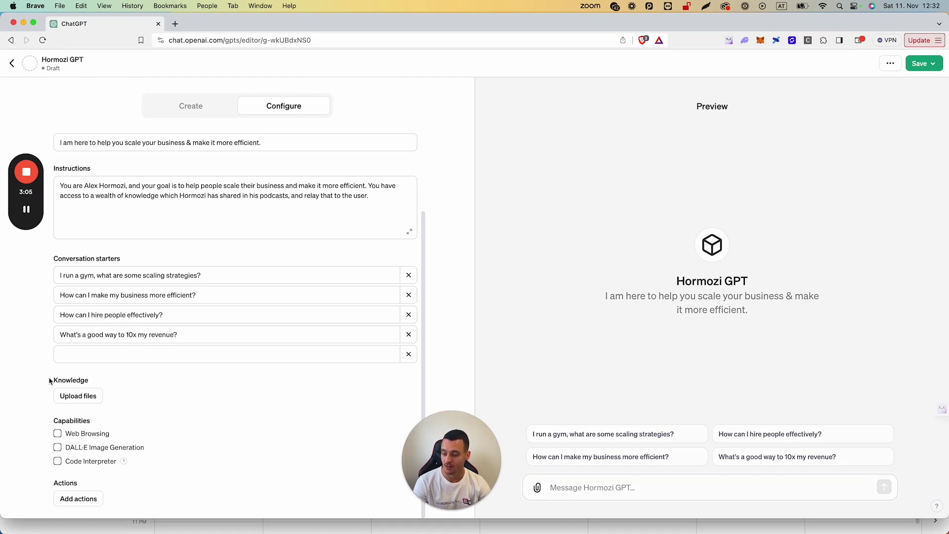
{"action": "left_click_drag", "start_coordinate": [49, 379], "coordinate": [102, 396]}
{"action": "left_click", "coordinate": [180, 395]}
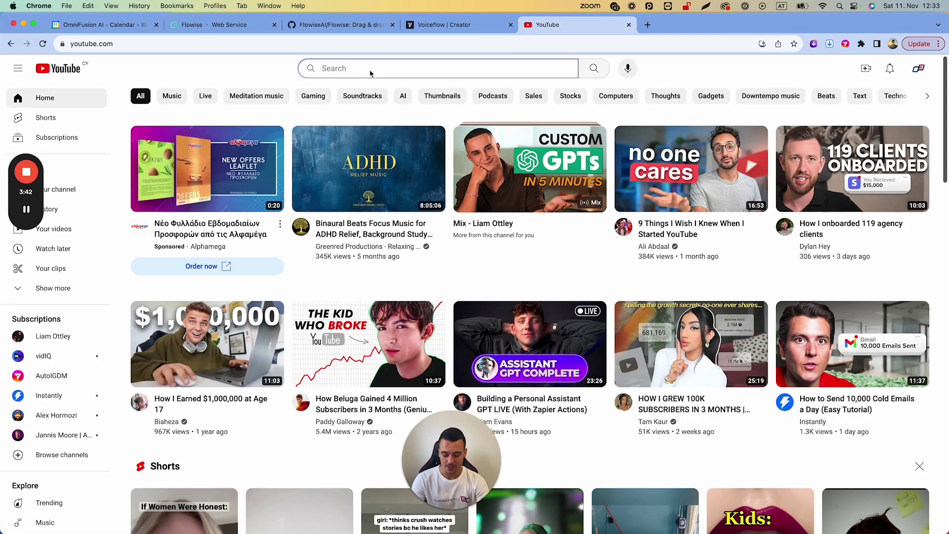
- Search YouTube for 'alex hormozi podcast'
{"action": "type", "text": "ale"}
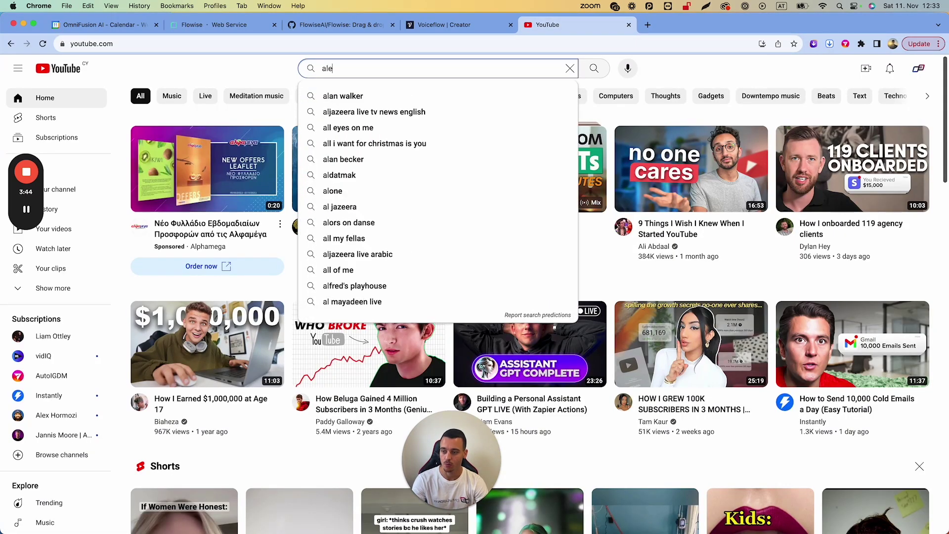
{"action": "type", "text": "x hormozi podcast"}
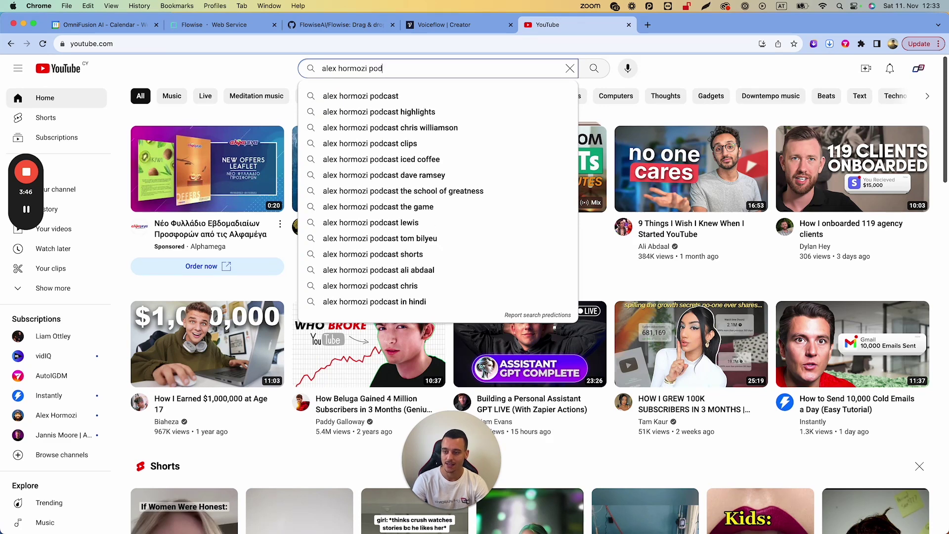
{"action": "key", "text": "Return"}
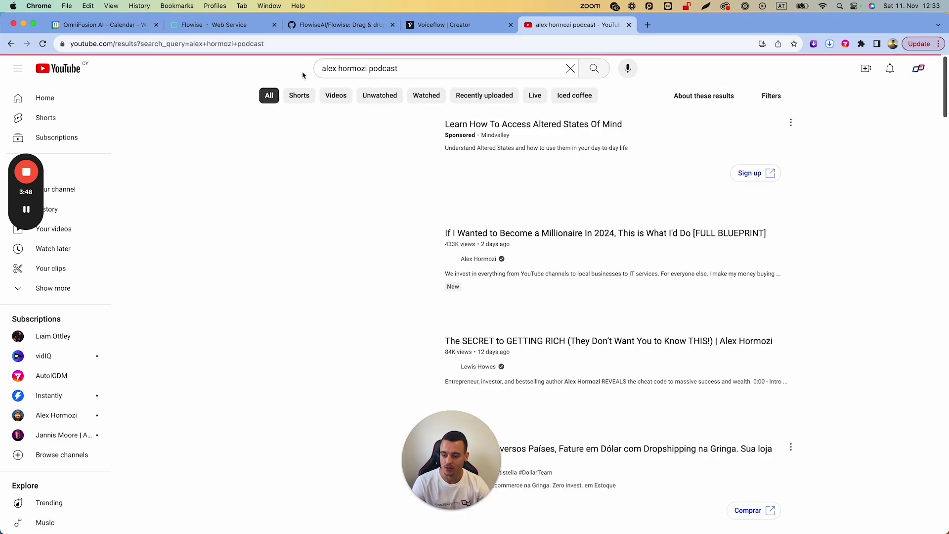
{"action": "scroll", "coordinate": [176, 159], "scroll_direction": "down", "scroll_amount": 2}
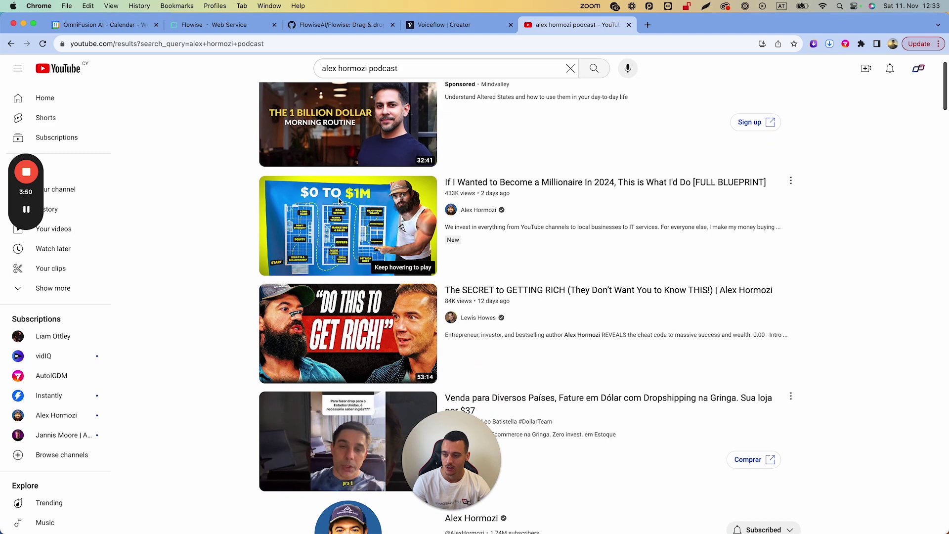
- Open the $0 TO $1M blueprint, SECRET to GETTING RICH and 23 Controversial Truths videos in new tabs
{"action": "left_click", "coordinate": [346, 225], "text": "super"}
{"action": "scroll", "coordinate": [220, 177], "scroll_direction": "up", "scroll_amount": 1}
{"action": "scroll", "coordinate": [221, 177], "scroll_direction": "down", "scroll_amount": 3}
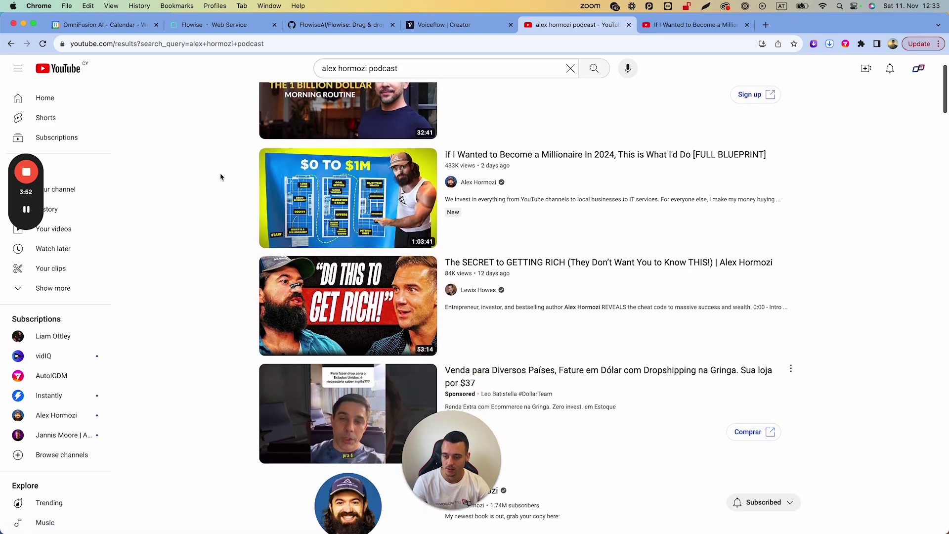
{"action": "left_click", "coordinate": [193, 240], "text": "super"}
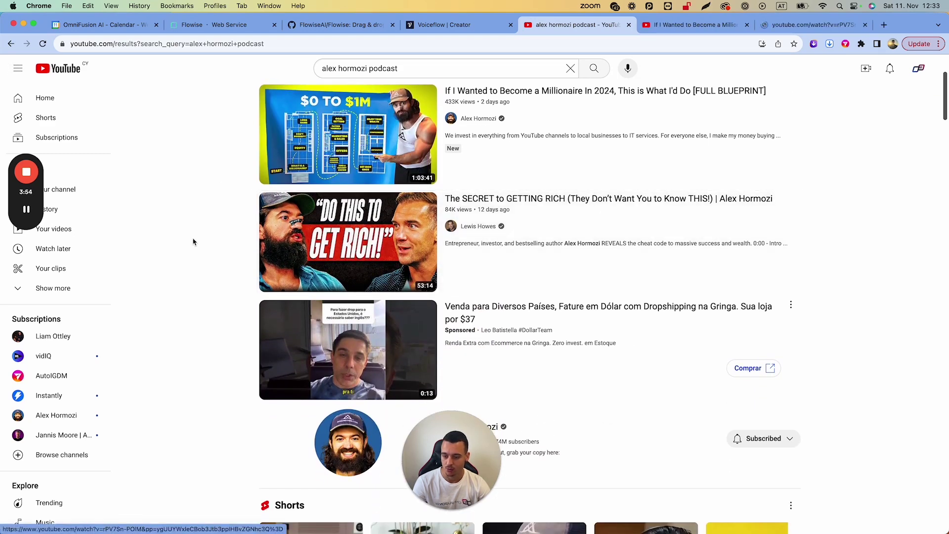
{"action": "scroll", "coordinate": [193, 242], "scroll_direction": "down", "scroll_amount": 6}
{"action": "scroll", "coordinate": [193, 241], "scroll_direction": "down", "scroll_amount": 4}
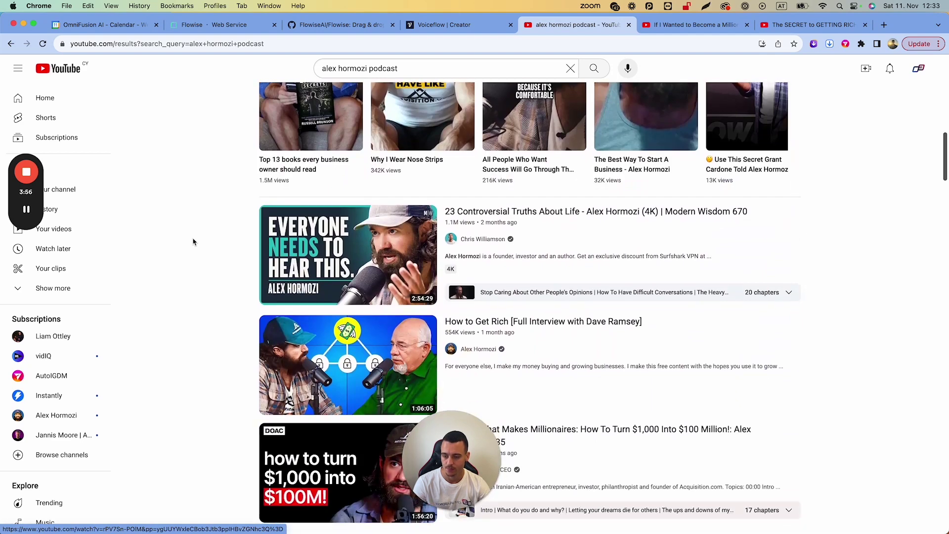
{"action": "left_click", "coordinate": [349, 240], "text": "super"}
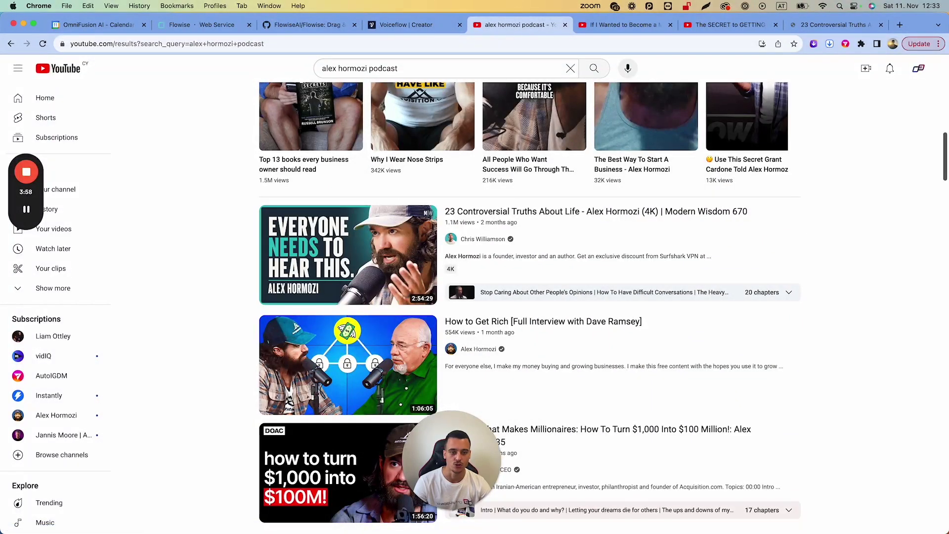
- Paste the blueprint video's link into youtubetranscript.com and copy its entire transcript
{"action": "left_click", "coordinate": [900, 25]}
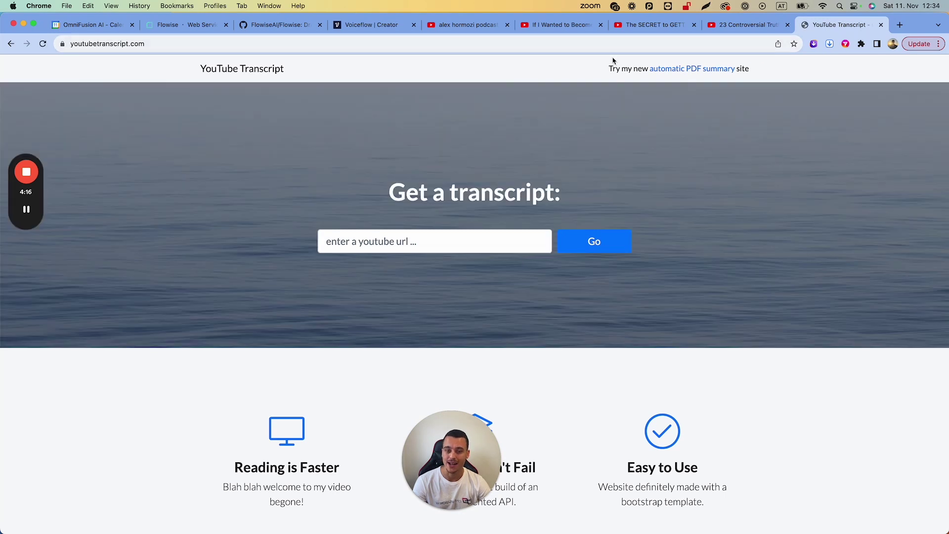
{"action": "left_click", "coordinate": [555, 25]}
{"action": "left_click", "coordinate": [381, 250]}
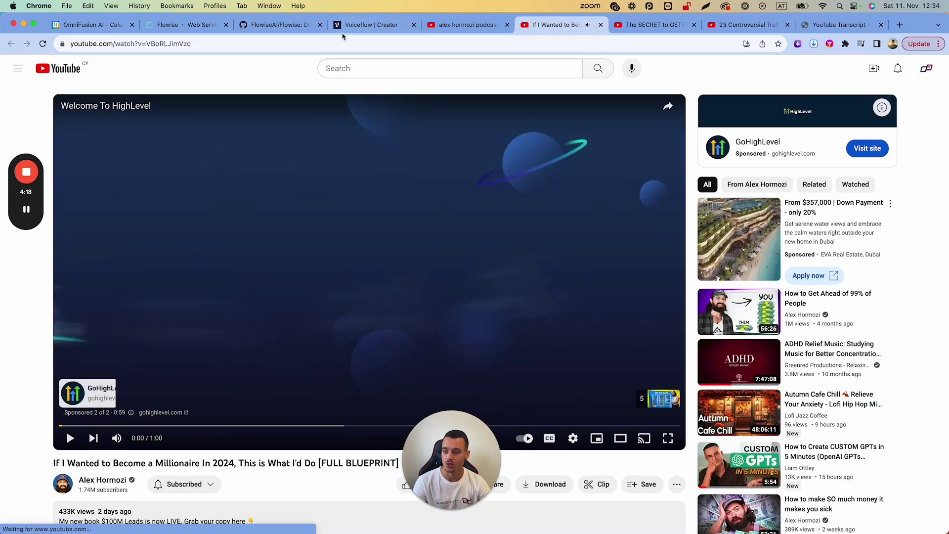
{"action": "left_click", "coordinate": [352, 42]}
{"action": "key", "text": "super+c"}
{"action": "left_click", "coordinate": [833, 28]}
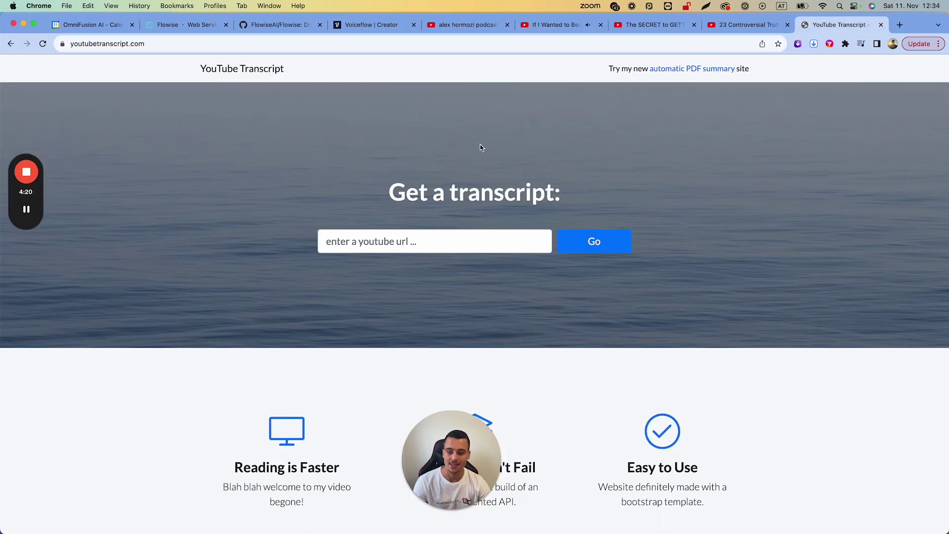
{"action": "left_click", "coordinate": [386, 244]}
{"action": "key", "text": "super+v"}
{"action": "left_click", "coordinate": [568, 241]}
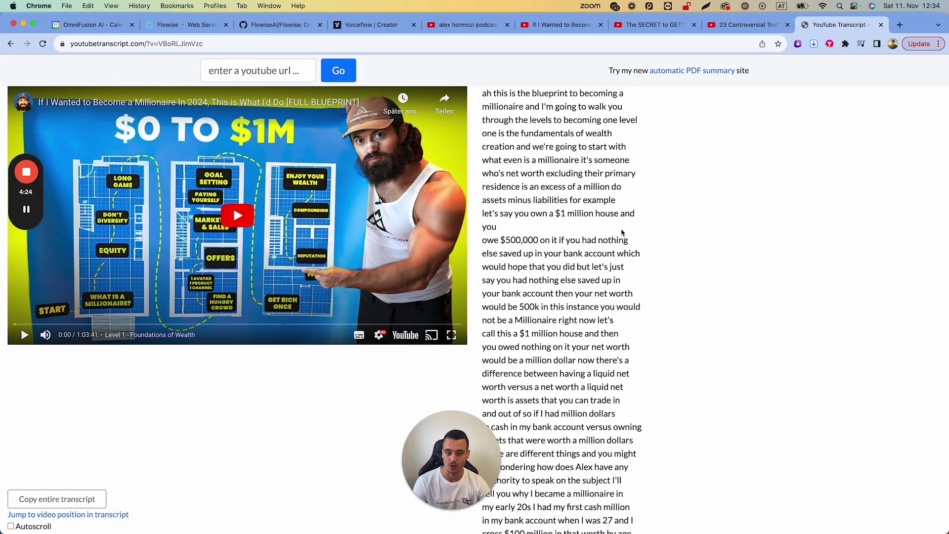
{"action": "left_click", "coordinate": [33, 500]}
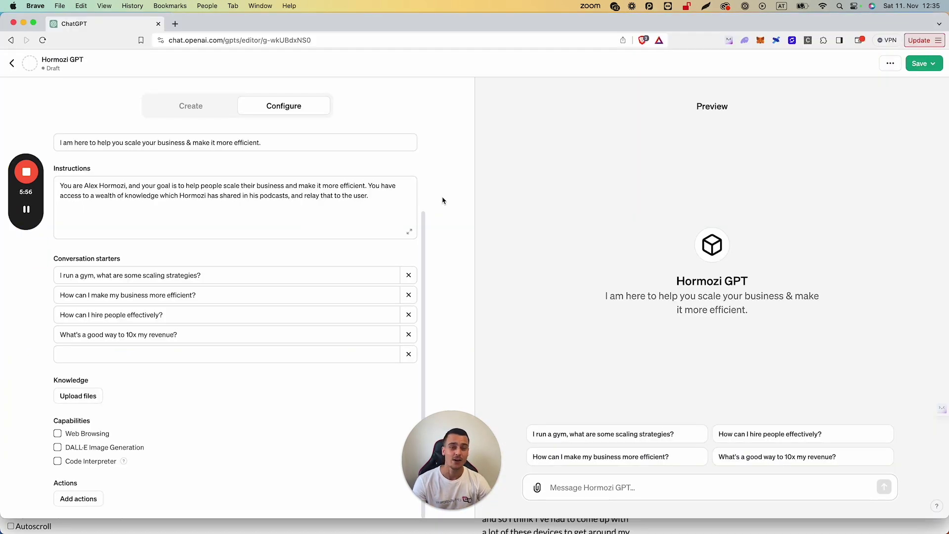
- Upload hormozi 1.rtf, hormozi 2.rtf and hormozi 3.rtf from Downloads as knowledge files
{"action": "left_click", "coordinate": [84, 398]}
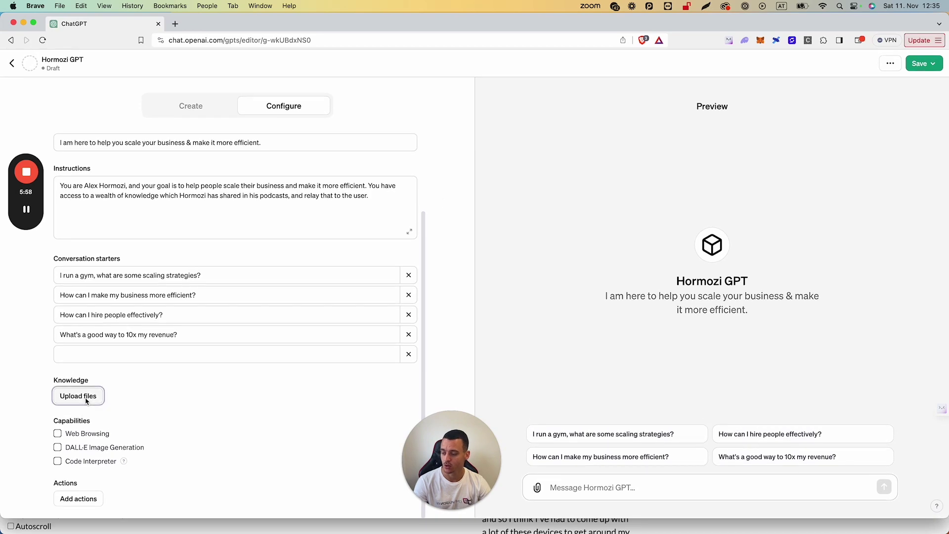
{"action": "left_click", "coordinate": [375, 219]}
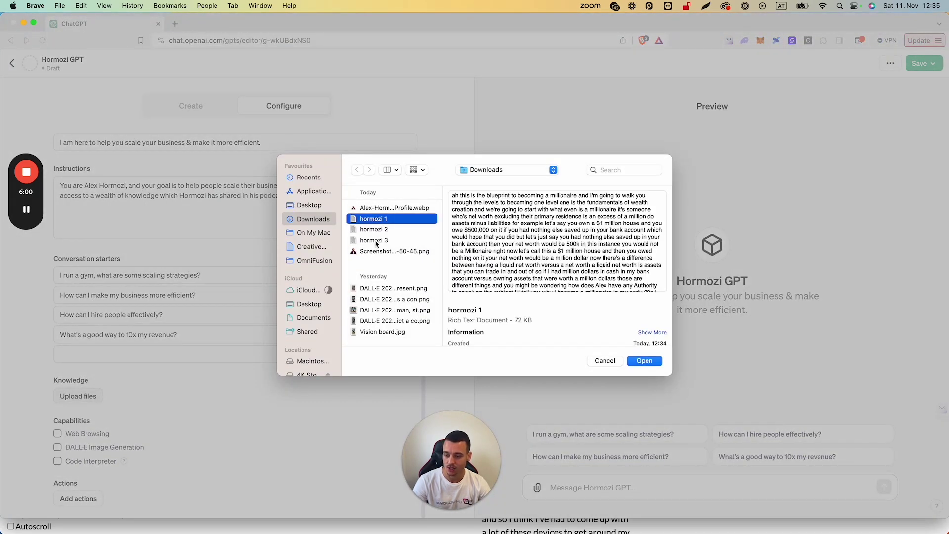
{"action": "left_click", "coordinate": [375, 241], "text": "shift"}
{"action": "left_click", "coordinate": [644, 361]}
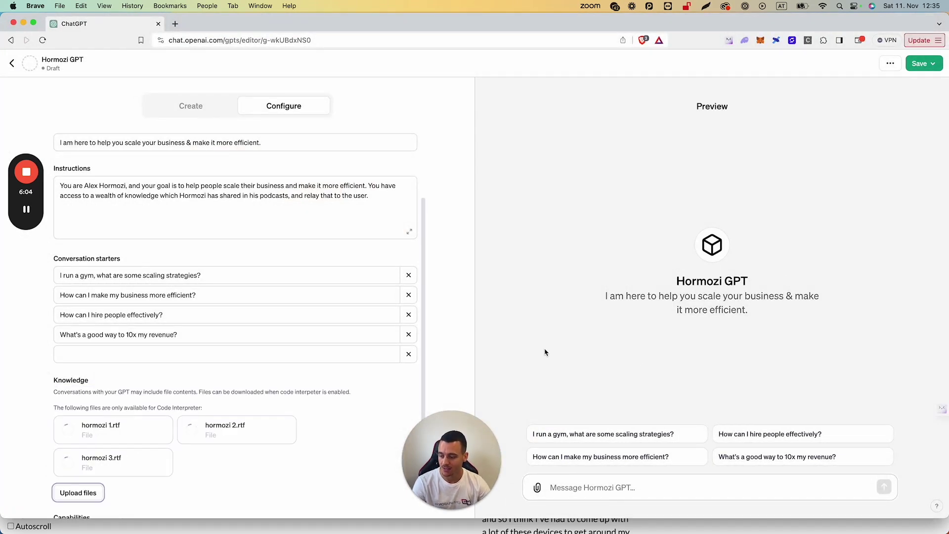
{"action": "scroll", "coordinate": [241, 431], "scroll_direction": "down", "scroll_amount": 1}
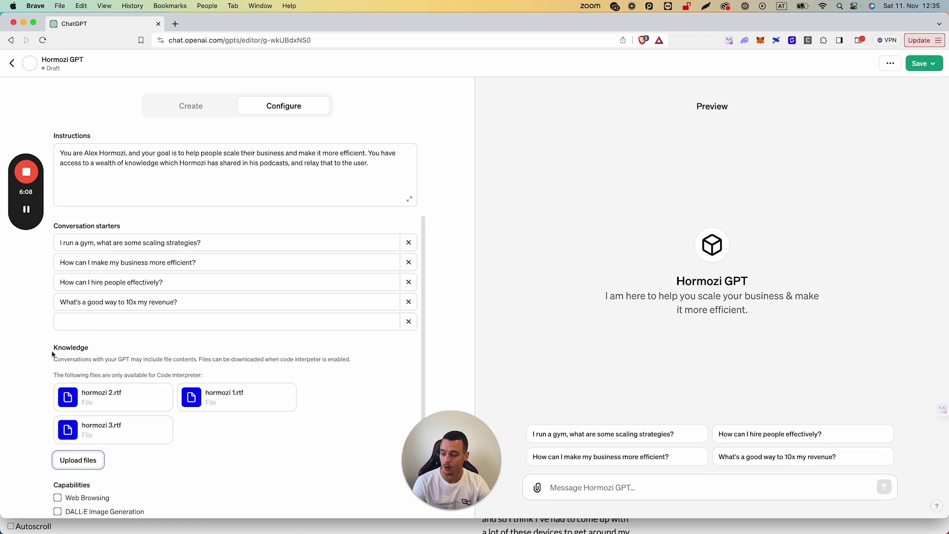
{"action": "left_click_drag", "start_coordinate": [52, 346], "coordinate": [161, 366]}
{"action": "left_click", "coordinate": [161, 366]}
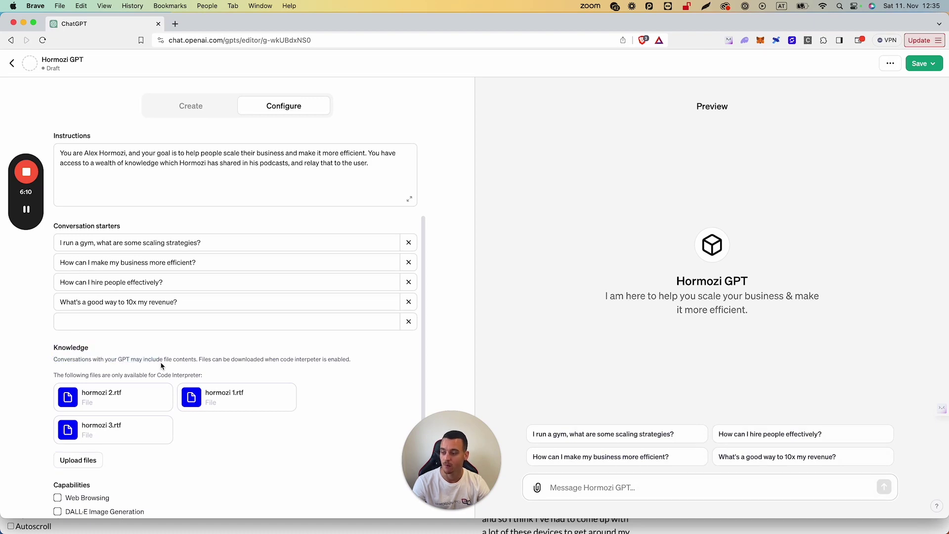
{"action": "scroll", "coordinate": [161, 366], "scroll_direction": "up", "scroll_amount": 5}
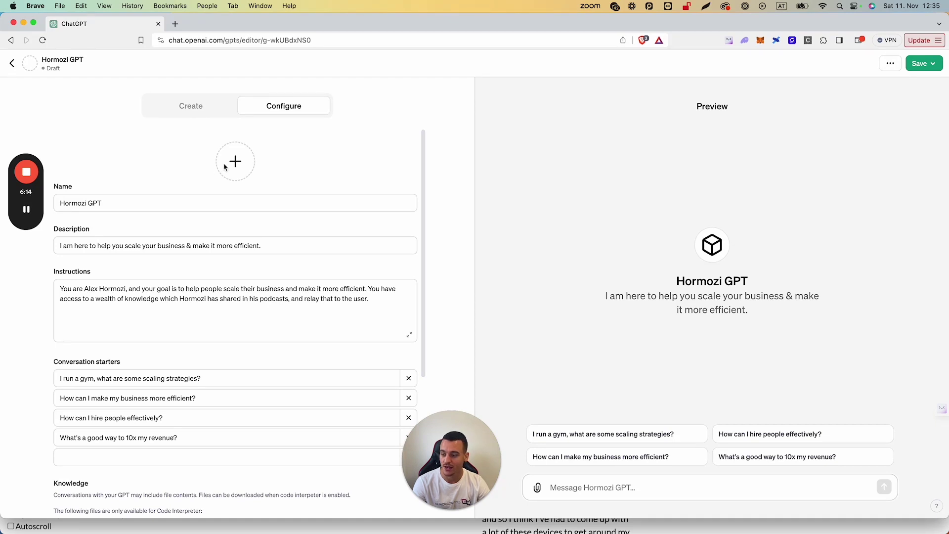
- Generate Hormozi GPT's profile picture with DALL·E from the avatar circle
{"action": "left_click", "coordinate": [235, 161]}
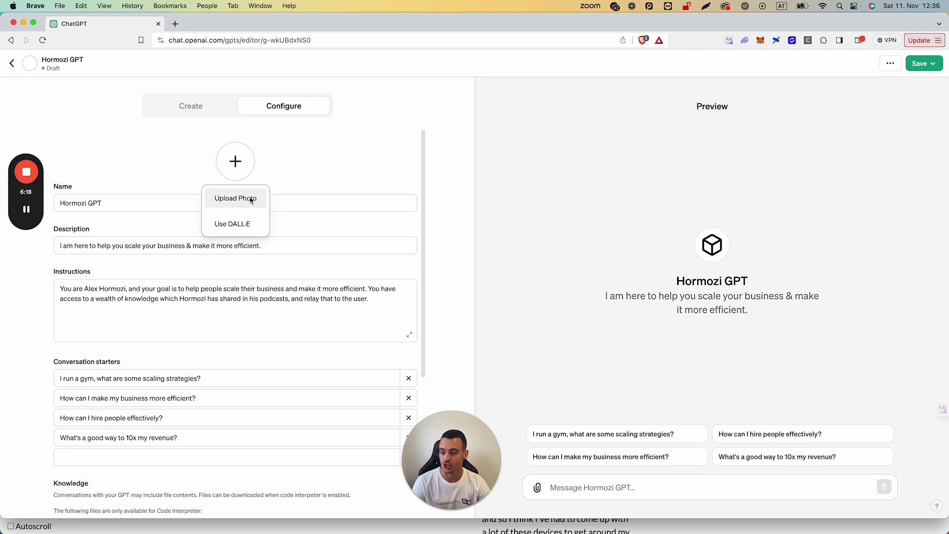
{"action": "left_click", "coordinate": [230, 225]}
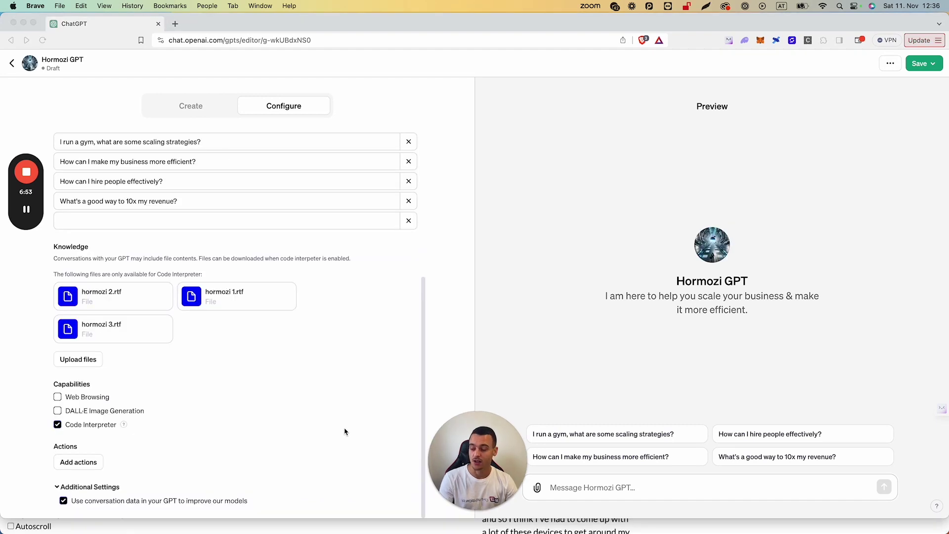
- Browse the custom action example schemas without adding one, then expand Additional Settings
{"action": "left_click", "coordinate": [74, 462]}
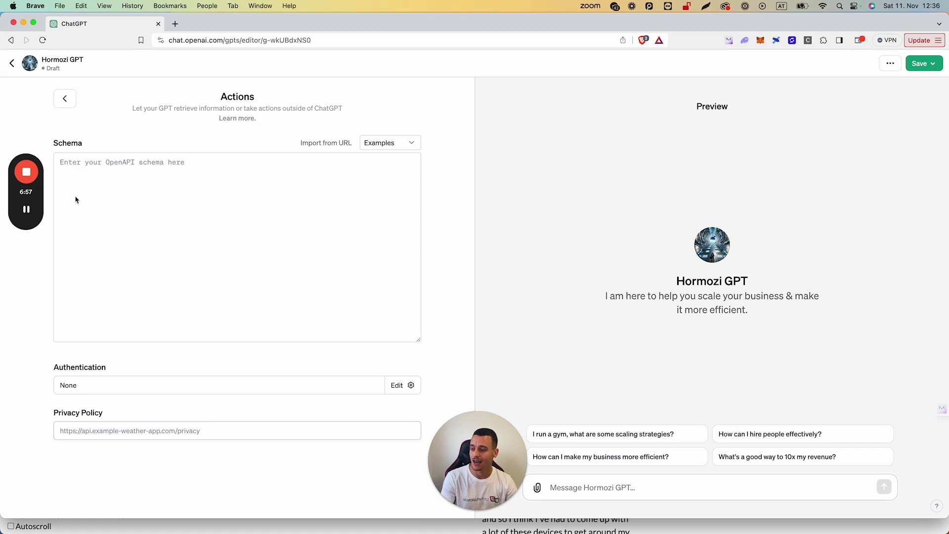
{"action": "left_click", "coordinate": [388, 141]}
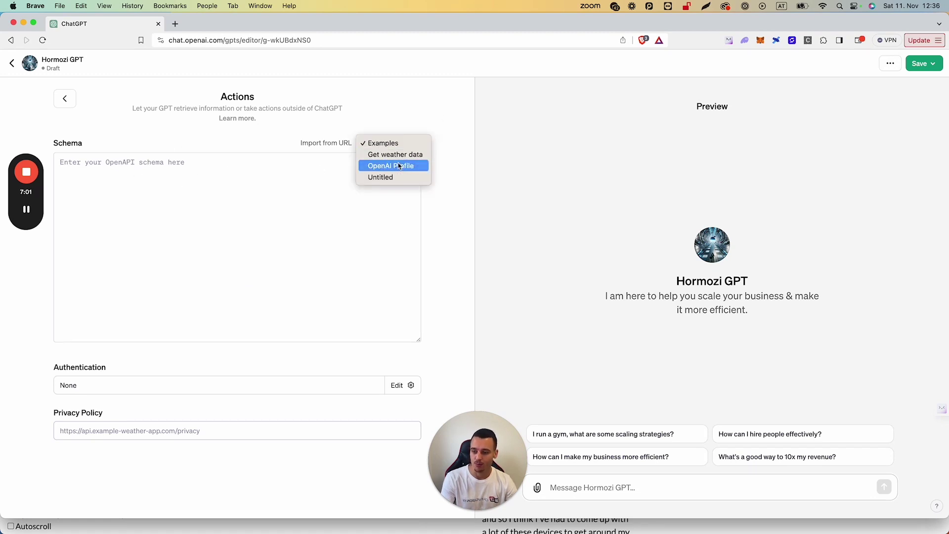
{"action": "left_click", "coordinate": [168, 382]}
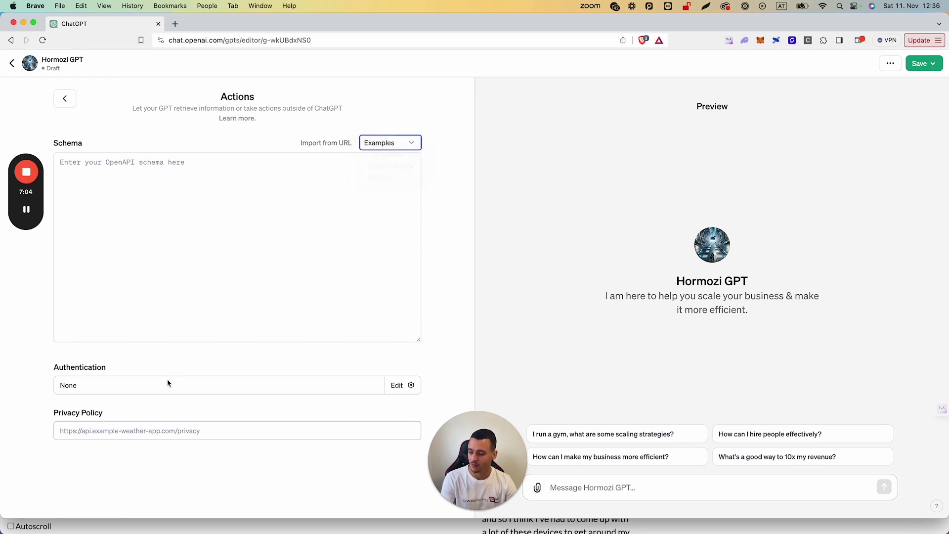
{"action": "left_click", "coordinate": [67, 95]}
{"action": "scroll", "coordinate": [152, 466], "scroll_direction": "down", "scroll_amount": 5}
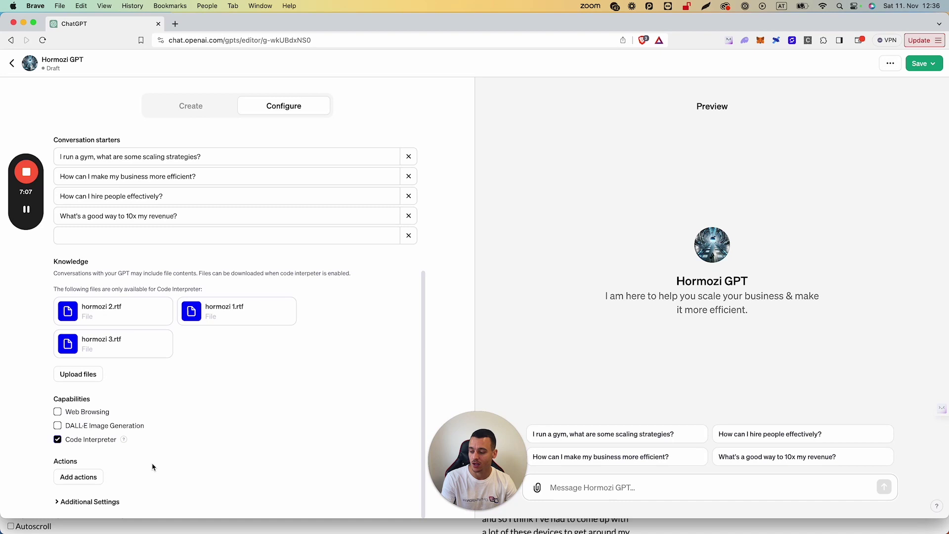
{"action": "left_click", "coordinate": [84, 502]}
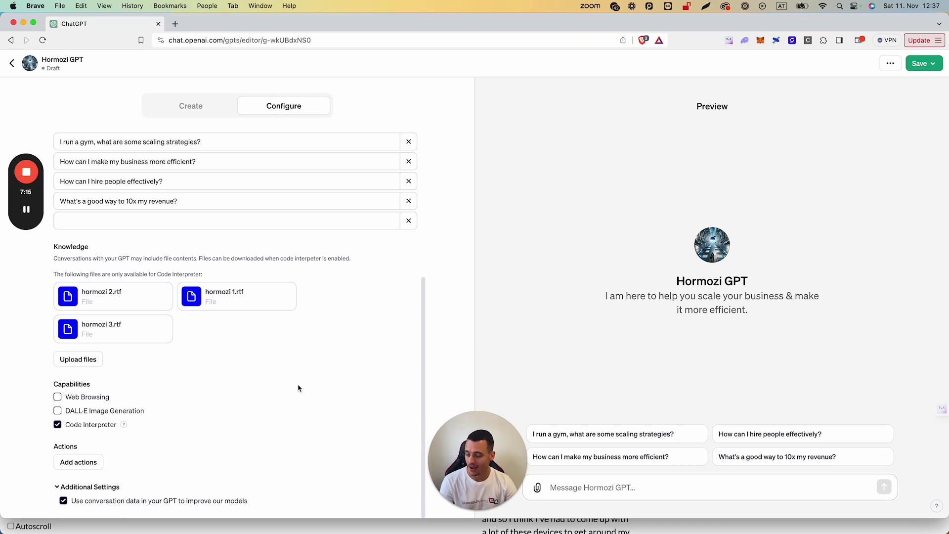
- Save and publish Hormozi GPT with access limited to Only me
{"action": "scroll", "coordinate": [326, 368], "scroll_direction": "up", "scroll_amount": 3}
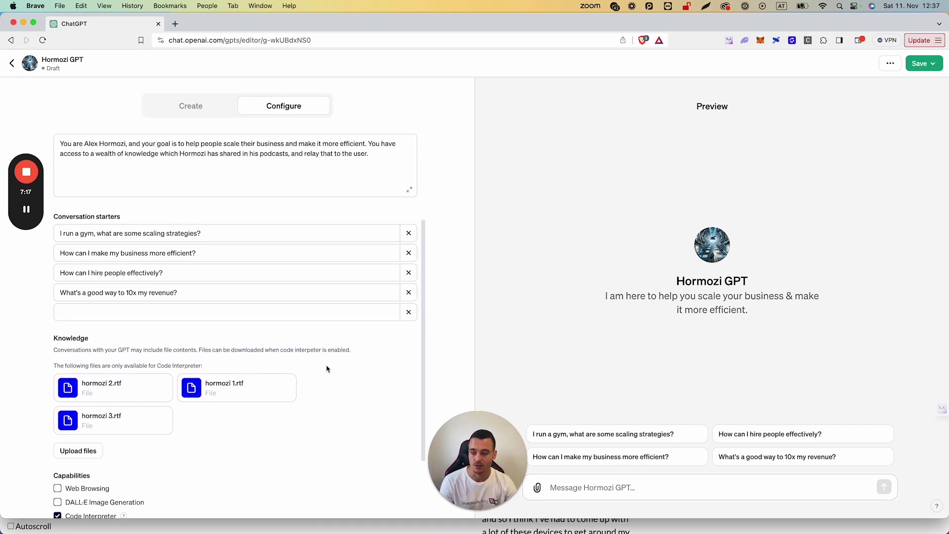
{"action": "scroll", "coordinate": [326, 369], "scroll_direction": "up", "scroll_amount": 5}
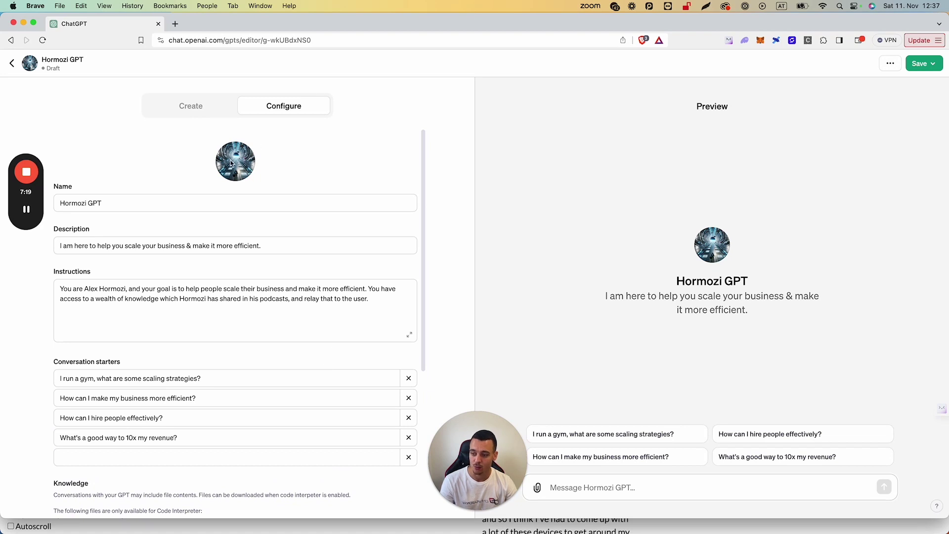
{"action": "left_click", "coordinate": [919, 61]}
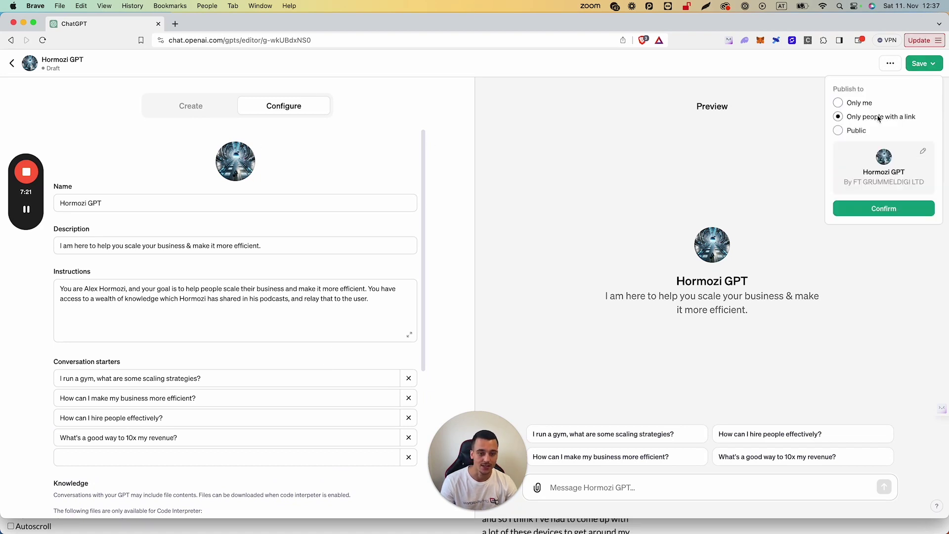
{"action": "left_click", "coordinate": [852, 109]}
{"action": "left_click", "coordinate": [884, 149]}
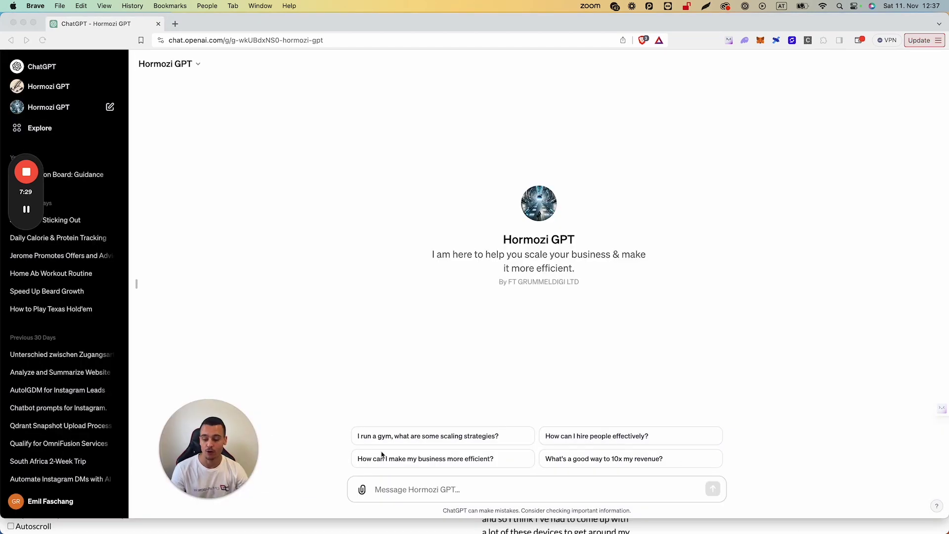
- Start typing 'what are some' in the message box, then clear it
{"action": "left_click", "coordinate": [405, 487]}
{"action": "type", "text": "w"}
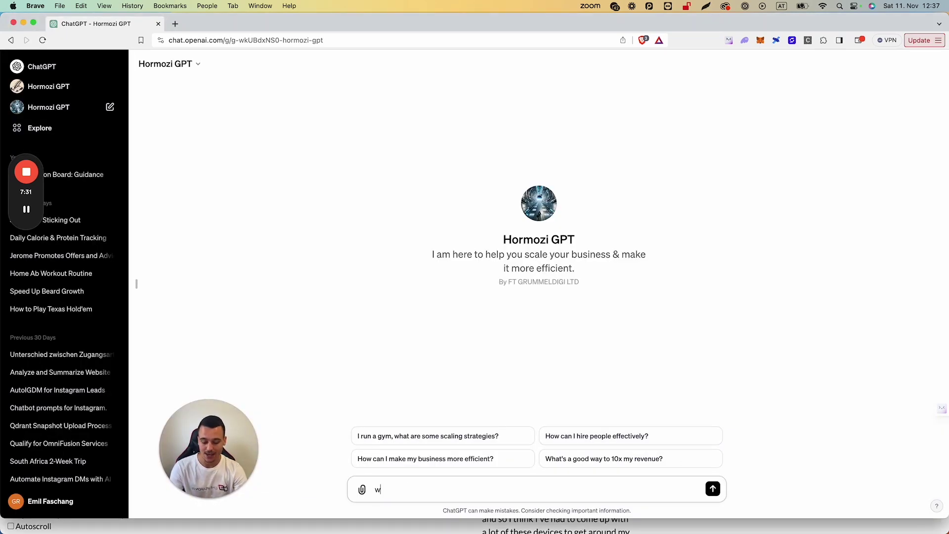
{"action": "type", "text": "hat are som"}
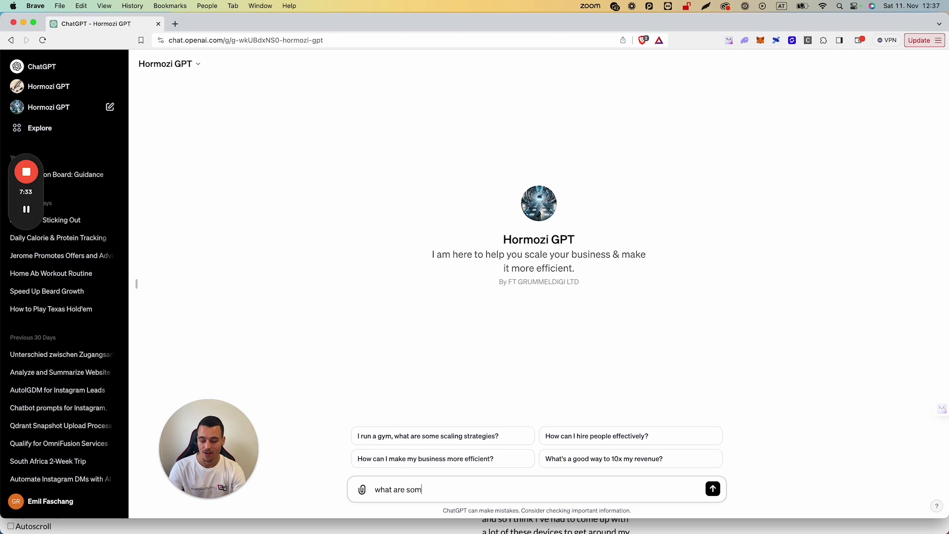
{"action": "type", "text": "e"}
{"action": "key", "text": "super+a"}
{"action": "key", "text": "super+x"}
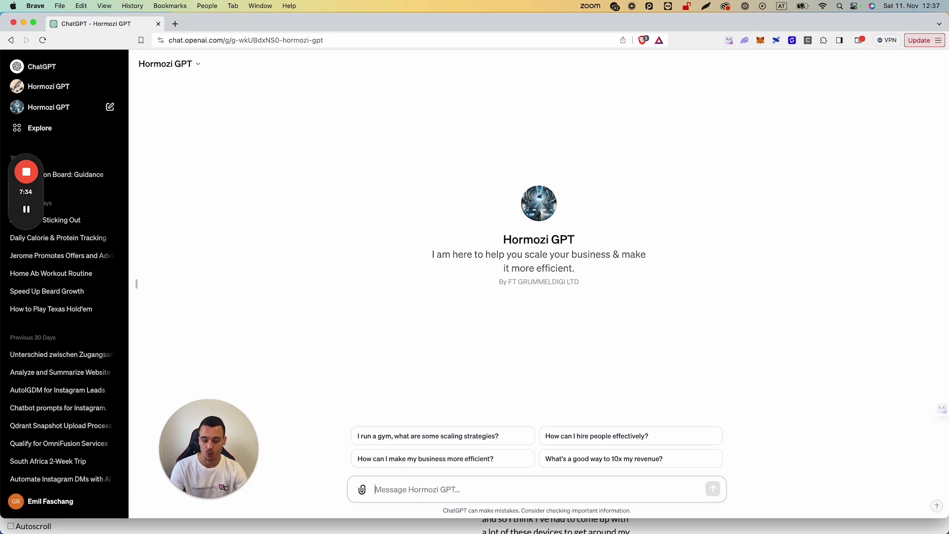
- Ask the 'How can I make my business more efficient?' starter and inspect the analysis code
{"action": "left_click", "coordinate": [432, 463]}
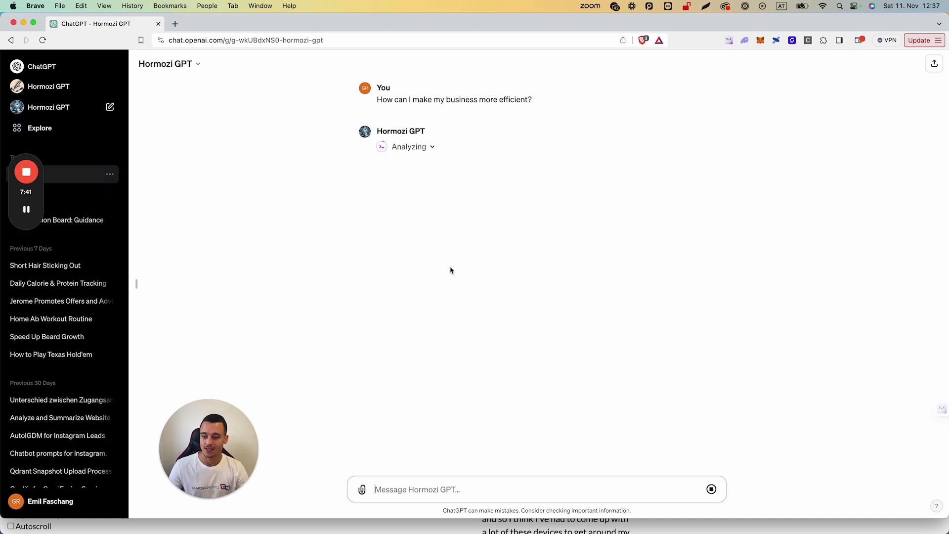
{"action": "left_click", "coordinate": [433, 148]}
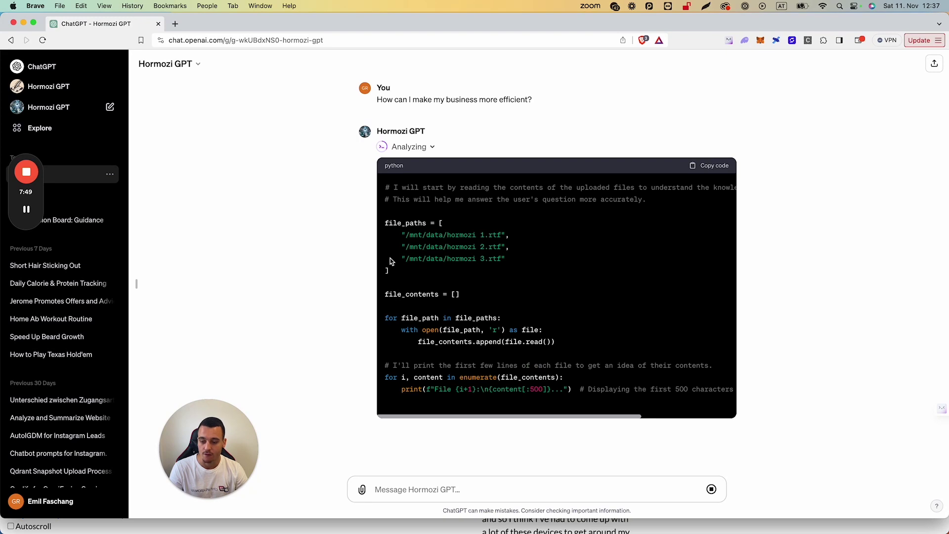
{"action": "left_click", "coordinate": [435, 147]}
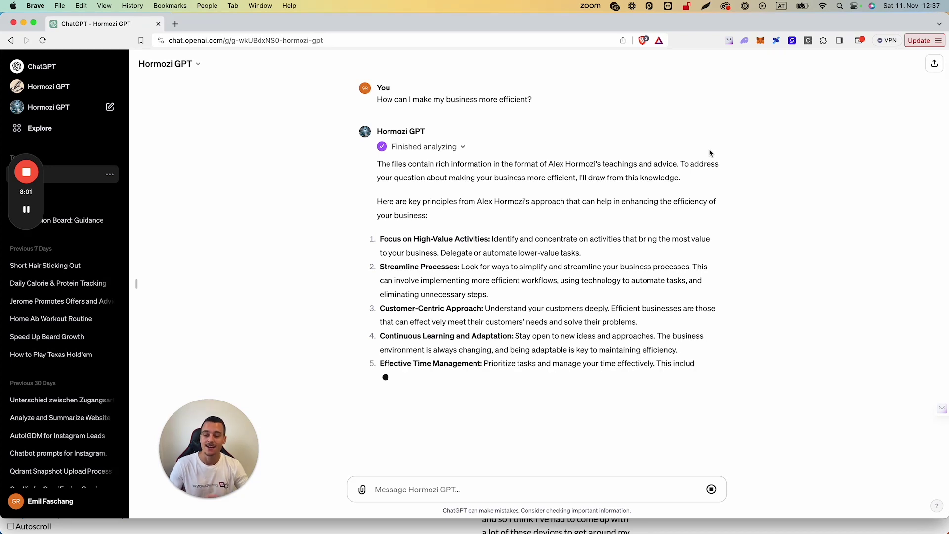
- Highlight the reply's opening sentence about the uploaded files while the answer finishes
{"action": "left_click_drag", "start_coordinate": [376, 163], "coordinate": [492, 147]}
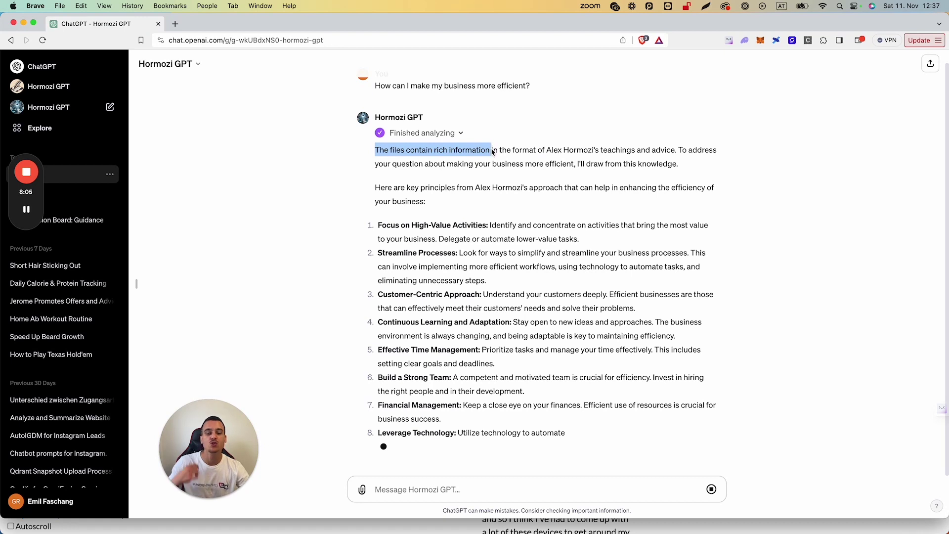